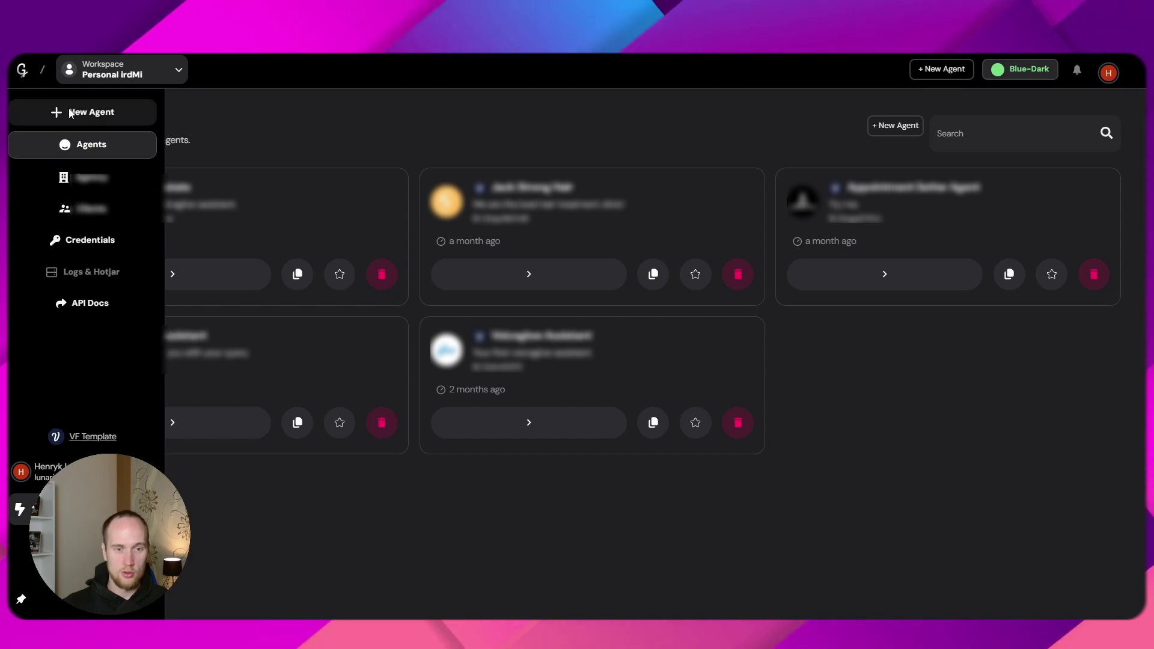
pyautogui.click(71, 113)
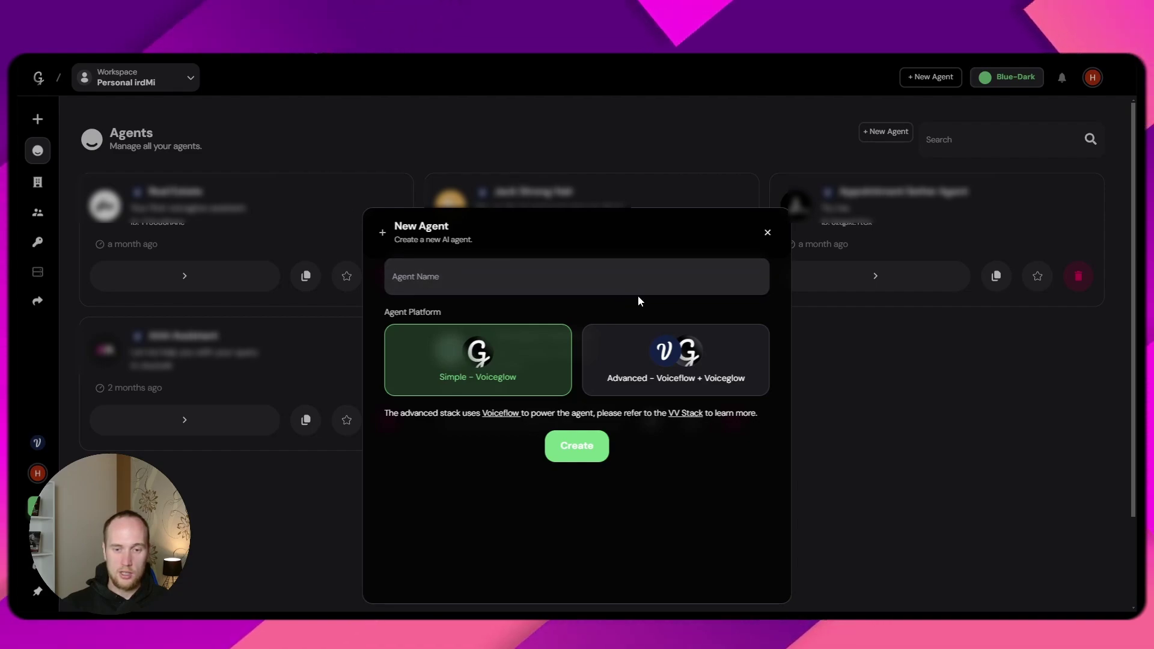
pyautogui.click(654, 344)
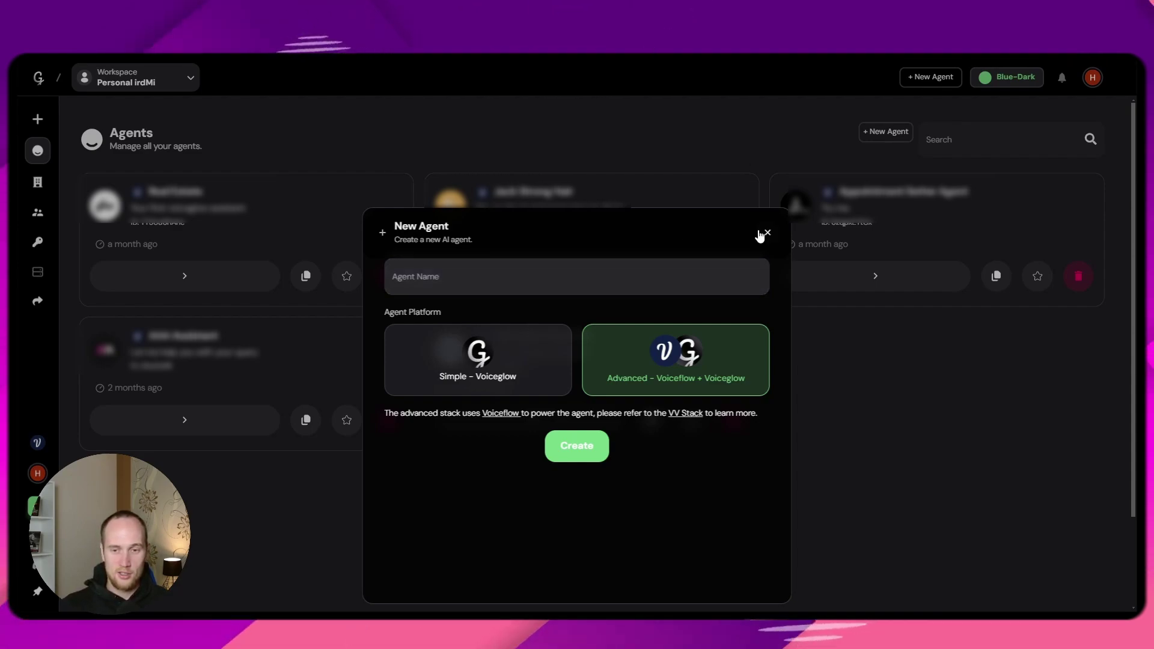
pyautogui.click(767, 232)
# Create a new agent named "Vapi Test" on the Advanced - Voiceflow + Voiceglow platform
pyautogui.moveTo(66, 324)
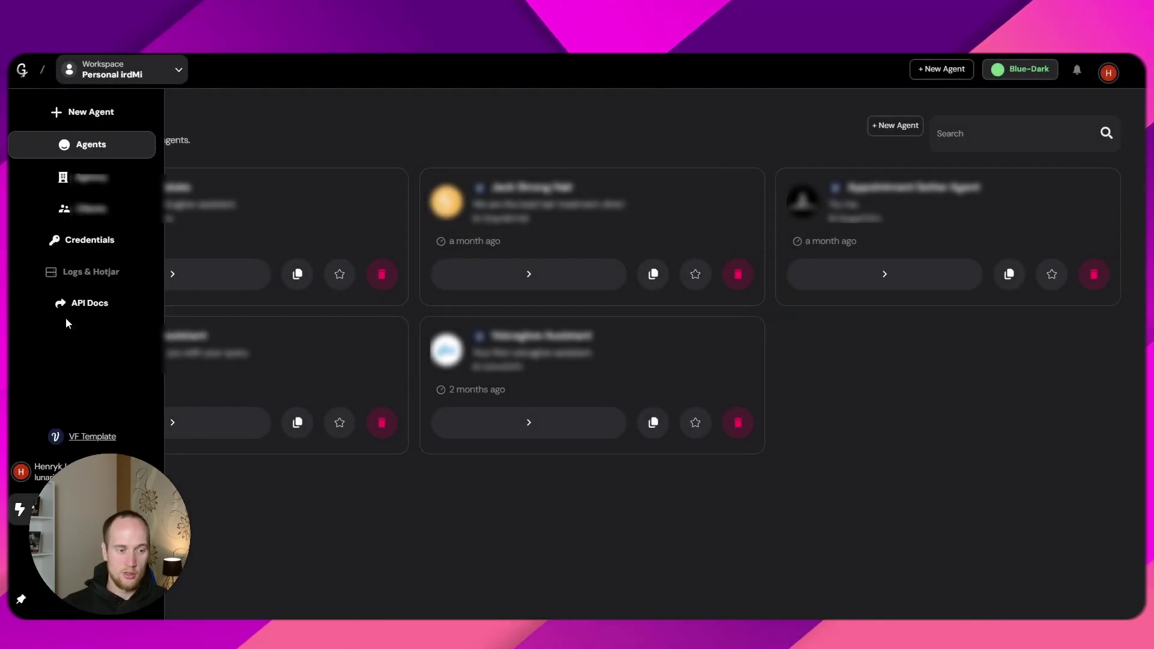
pyautogui.click(66, 114)
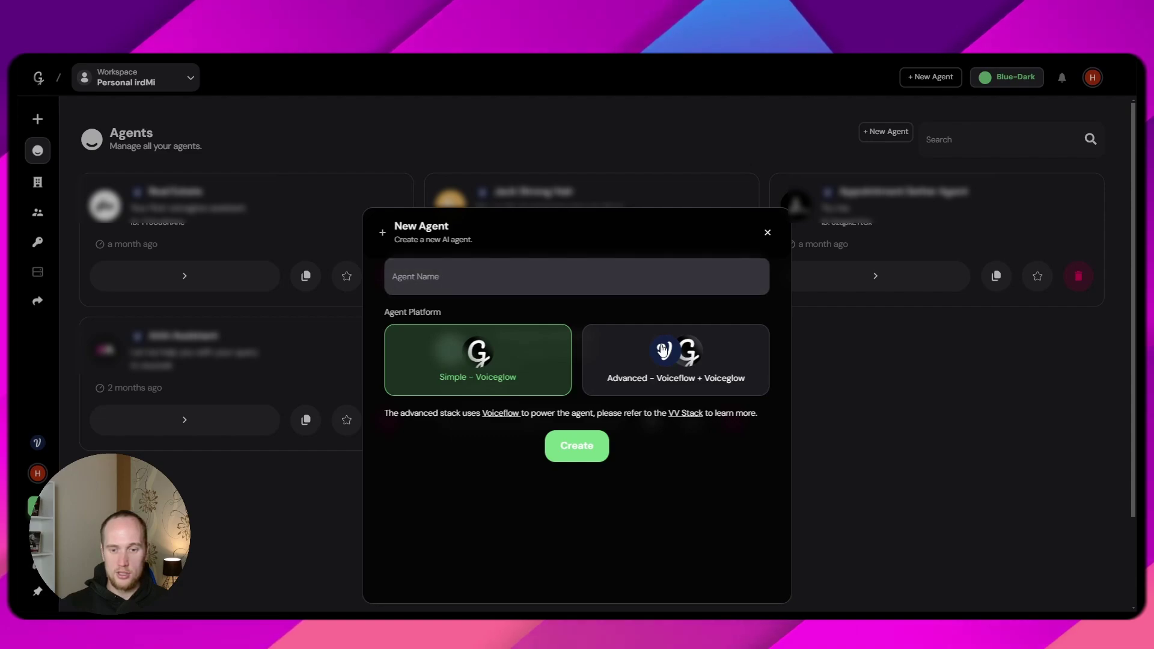
pyautogui.click(669, 377)
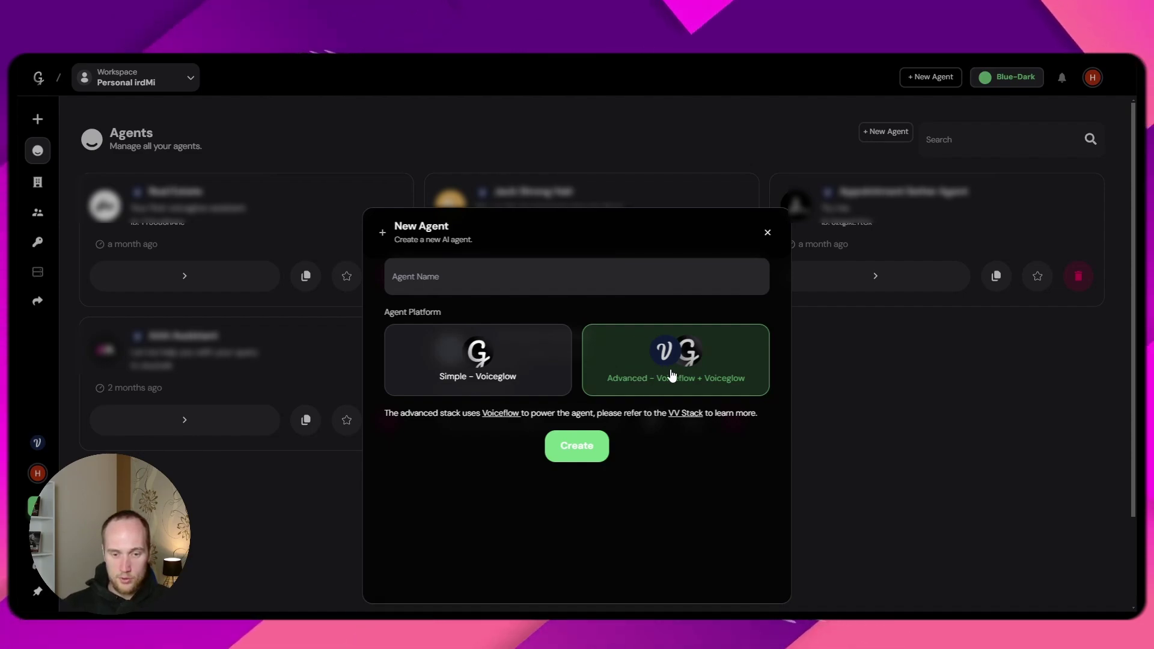
pyautogui.click(437, 279)
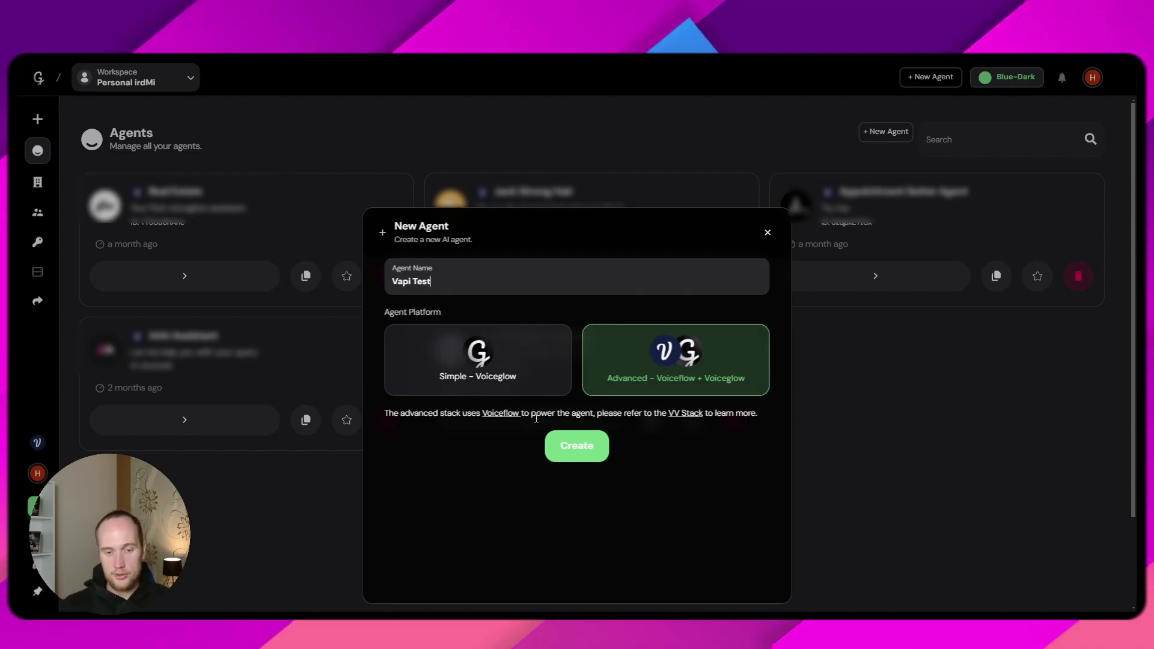
pyautogui.click(567, 447)
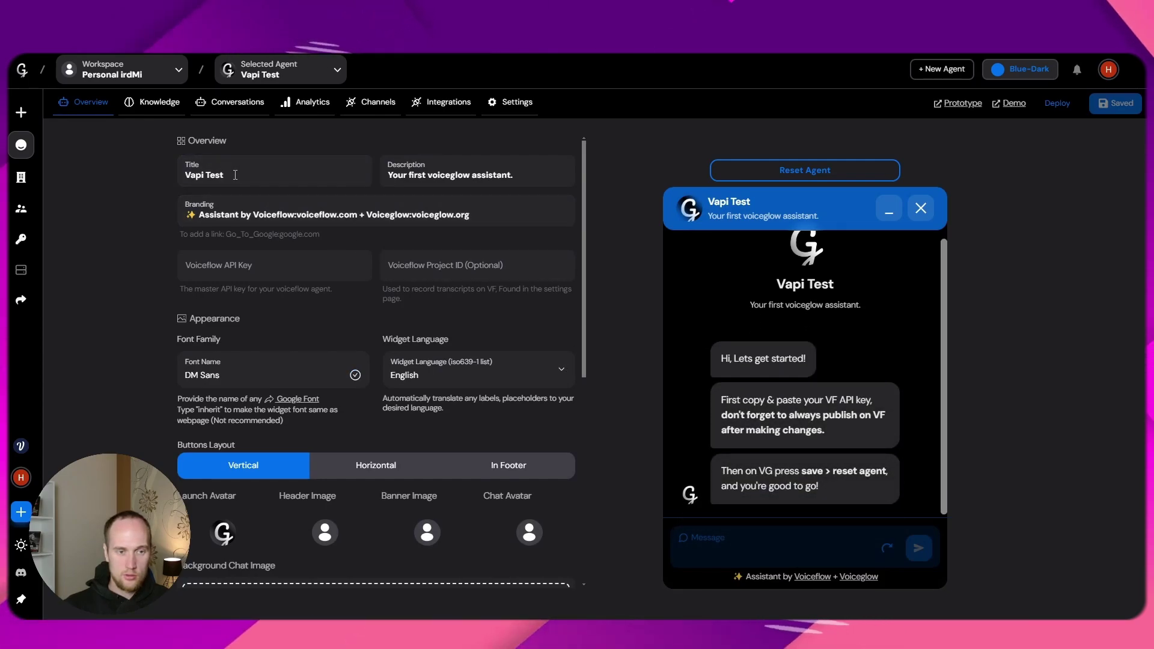
# Replace the agent's description with "Vapi Assistant Test"
pyautogui.click(464, 175)
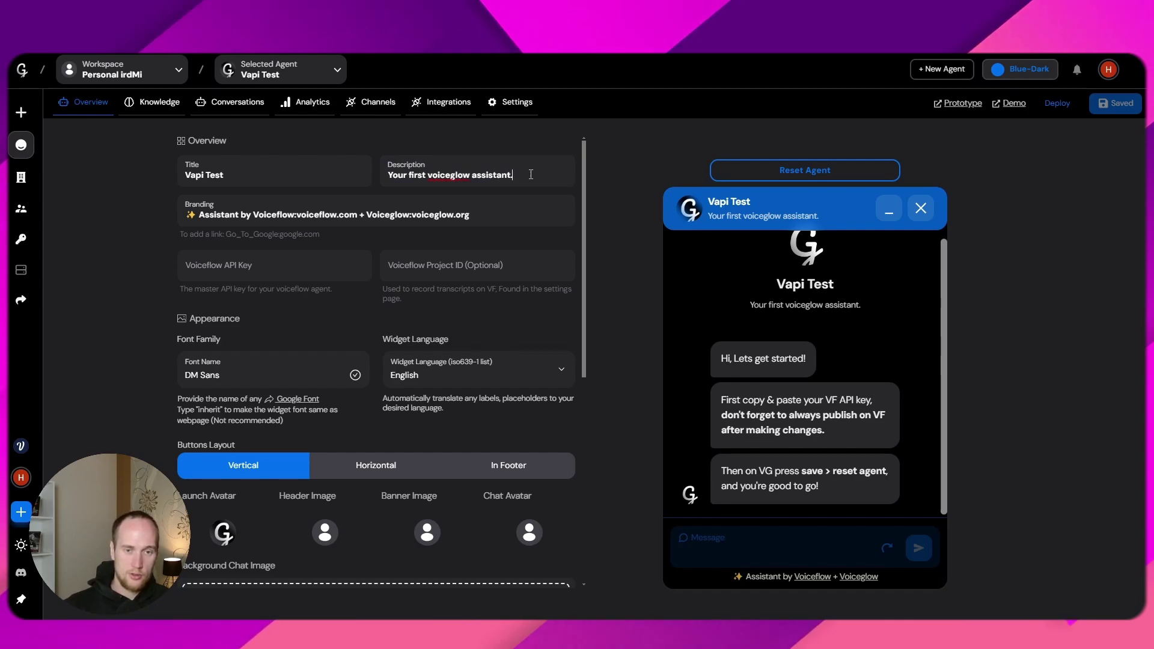
pyautogui.hotkey('ctrl', 'a')
pyautogui.write('Vapi')
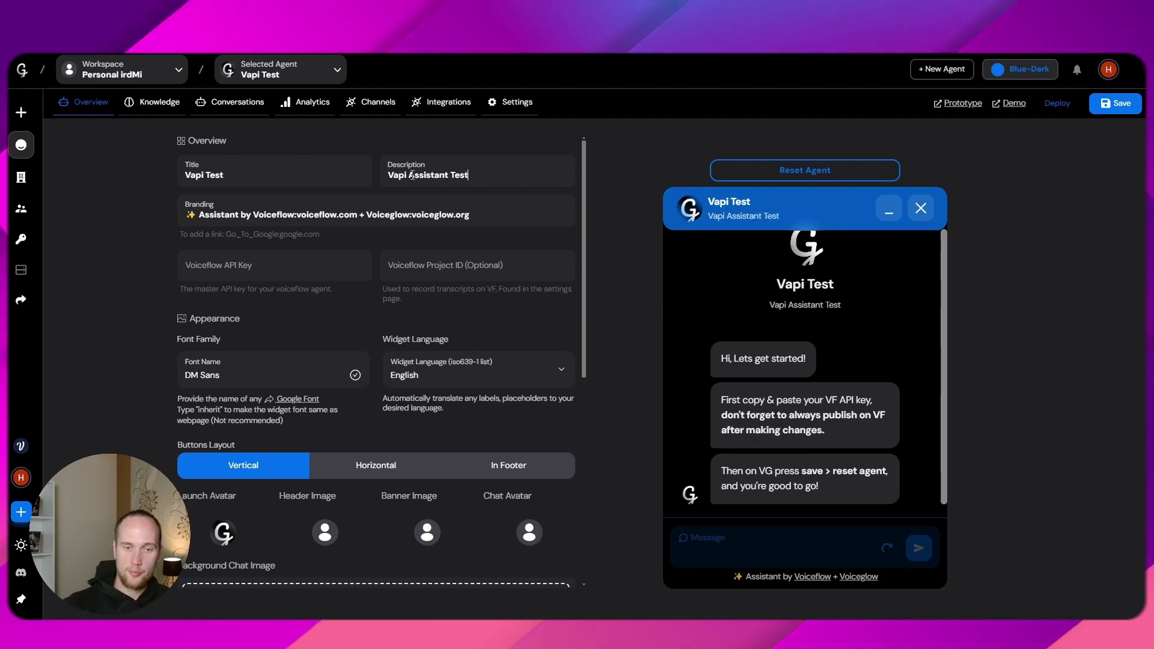
# Replace the agent's branding text with the agency's name and save the agent
pyautogui.click(498, 216)
pyautogui.hotkey('ctrl', 'a')
pyautogui.press('BackSpace')
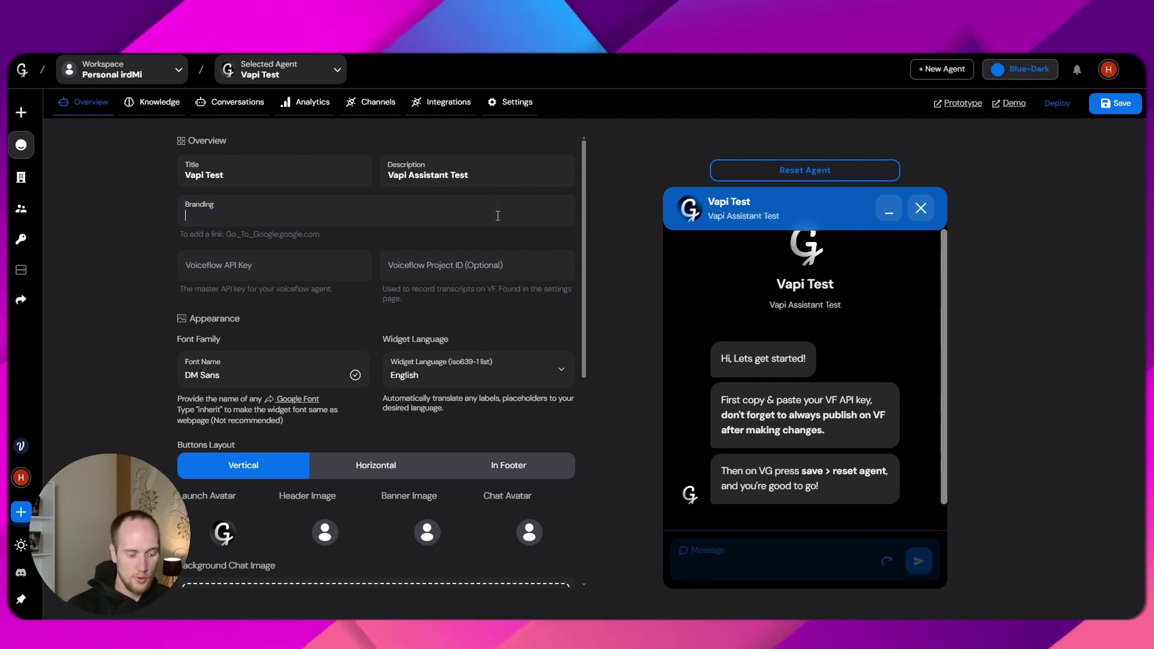
pyautogui.write('Henryk')
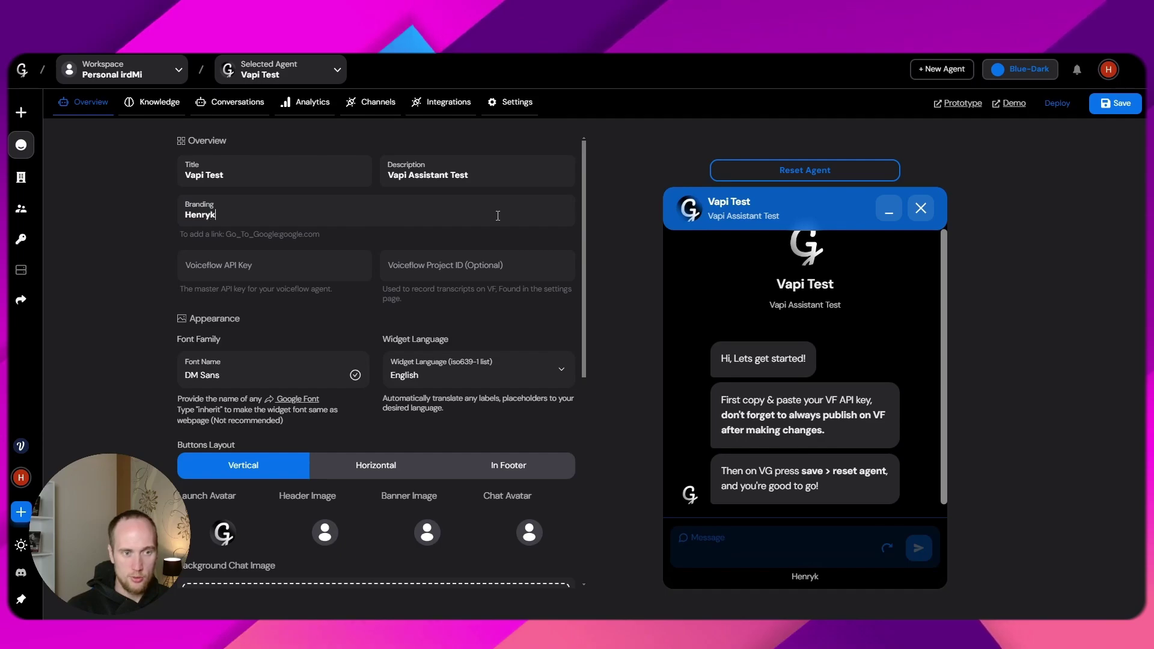
pyautogui.write("'s Agency")
pyautogui.click(213, 272)
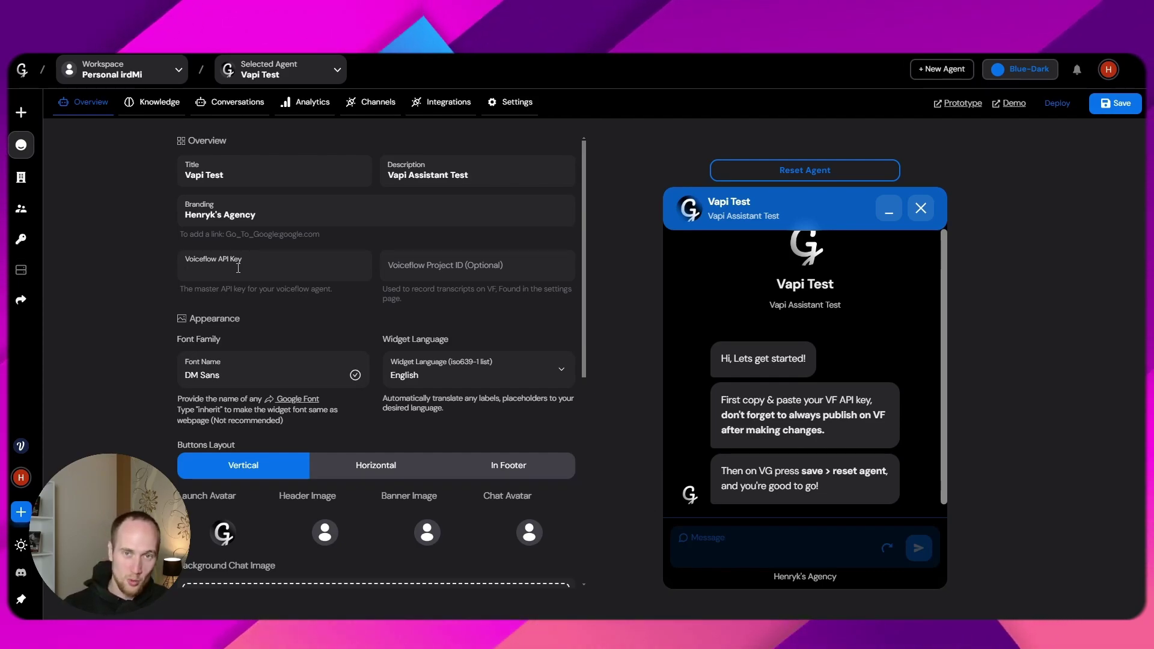
pyautogui.hotkey('ctrl', 's')
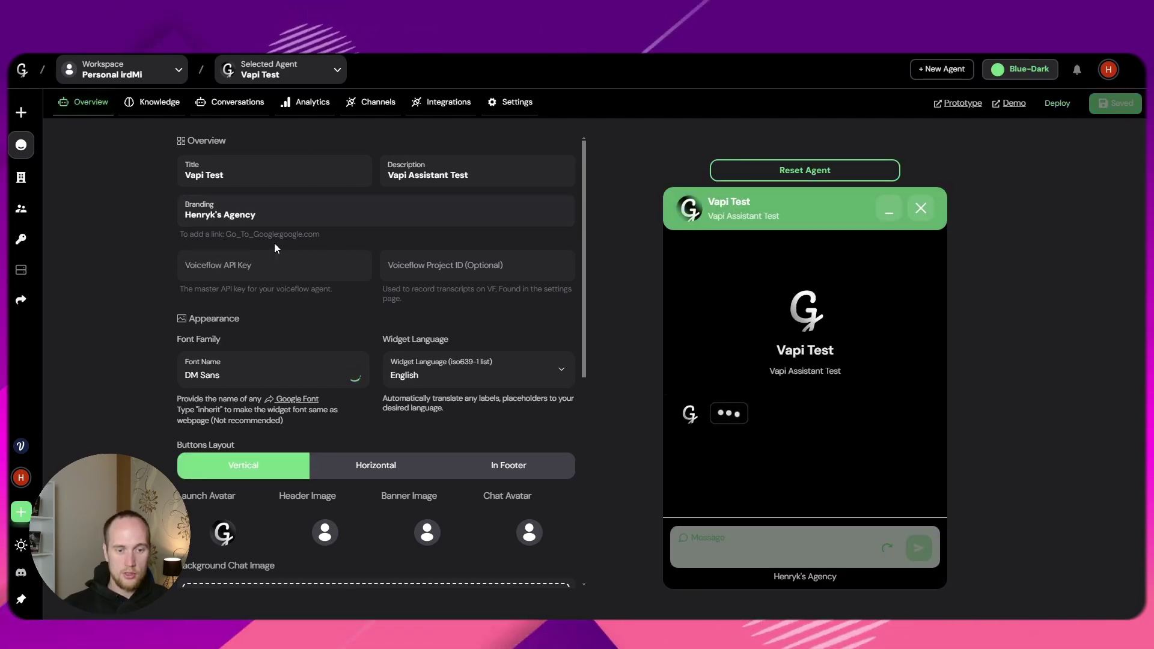
# Review the agent's available channels and open the connection setup for the Voice channel
pyautogui.click(379, 102)
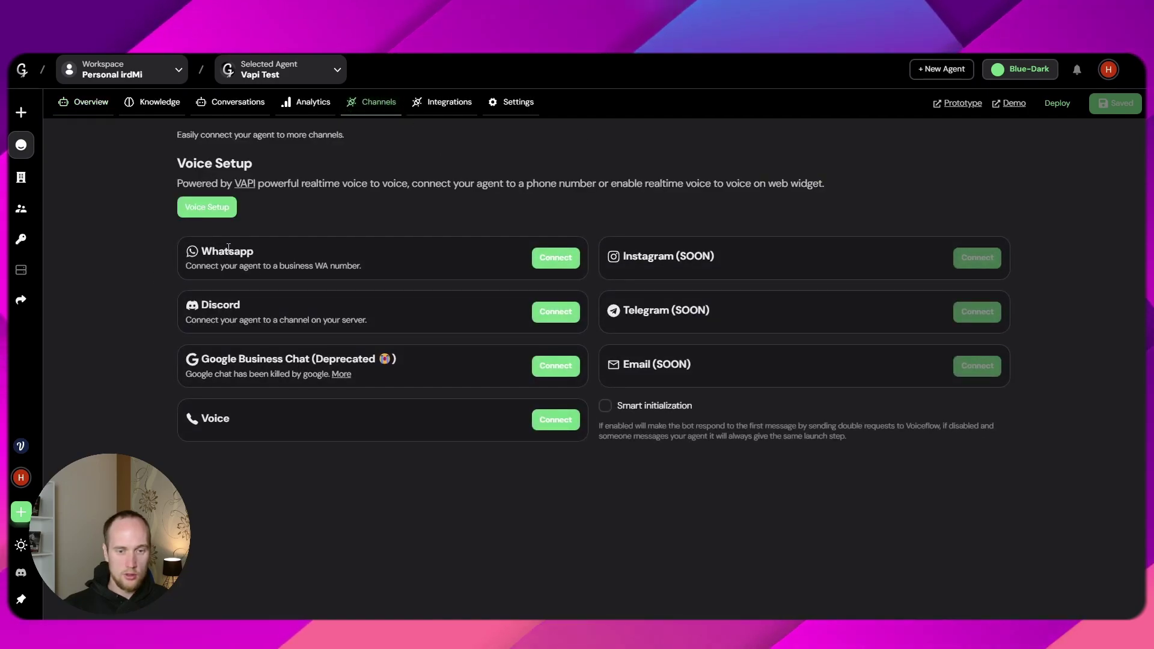
pyautogui.moveTo(218, 364); pyautogui.dragTo(407, 360)
pyautogui.click(401, 358)
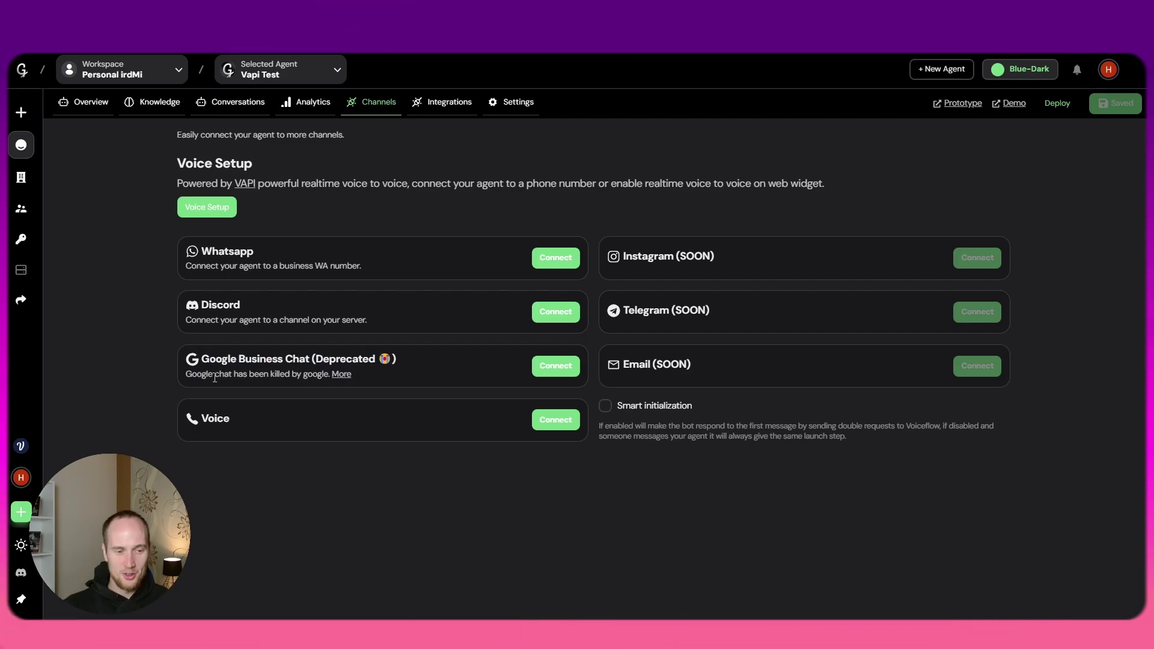
pyautogui.moveTo(247, 374); pyautogui.dragTo(208, 375)
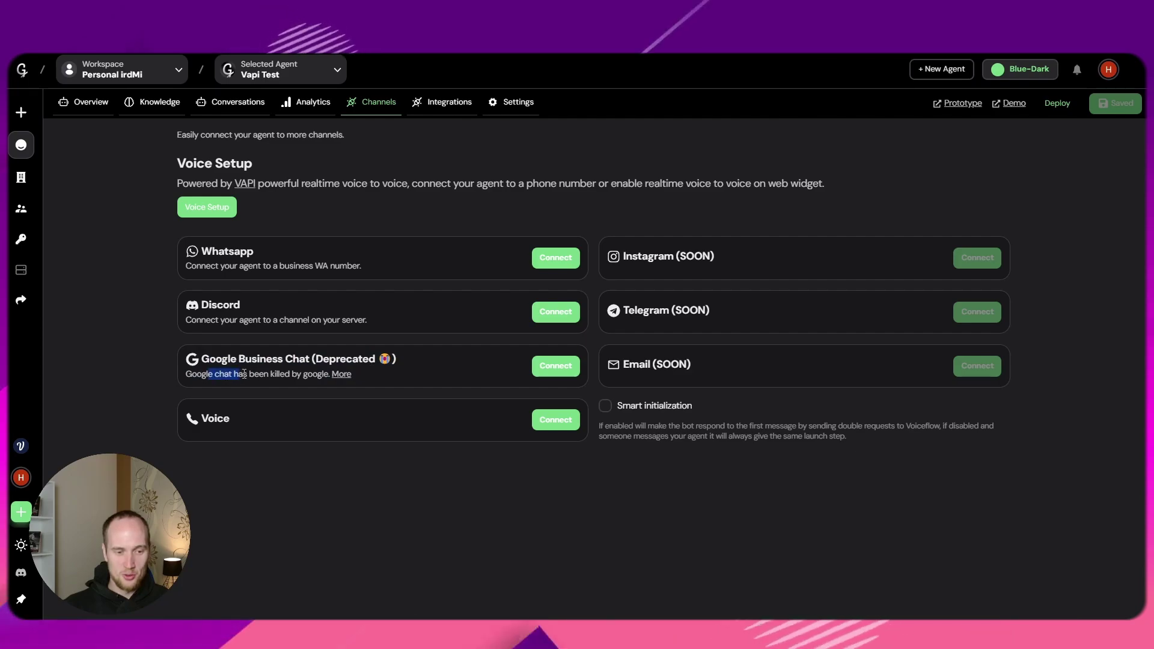
pyautogui.click(558, 423)
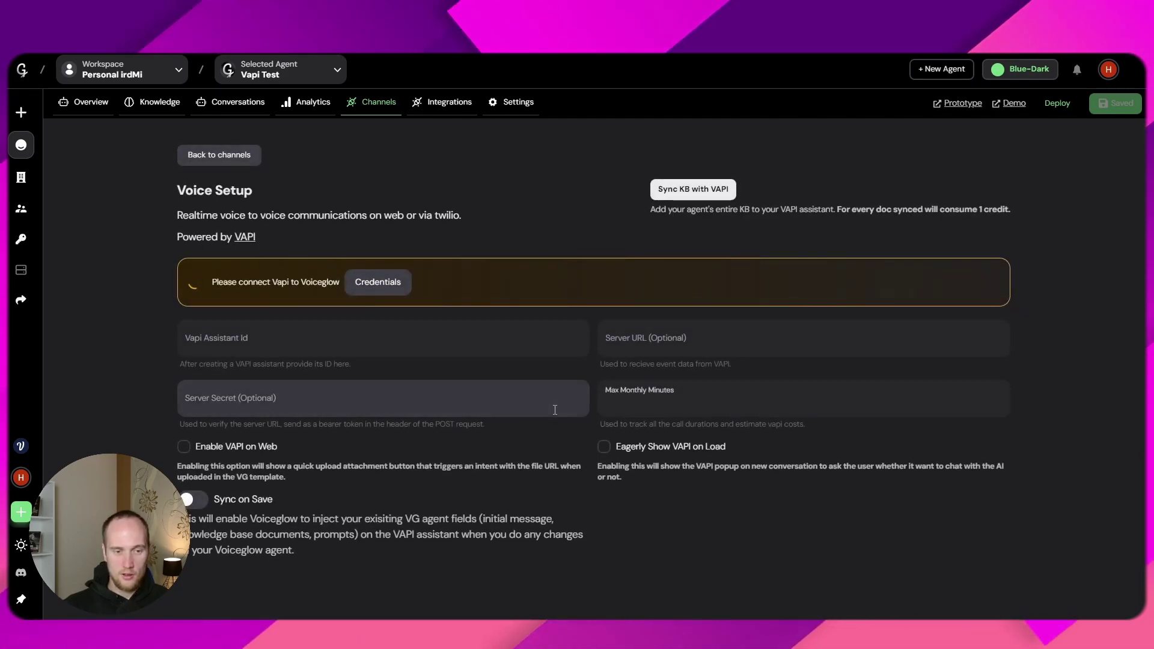
# Paste the Vapi private and public API keys into the workspace credentials and save them
pyautogui.click(388, 287)
pyautogui.click(121, 212)
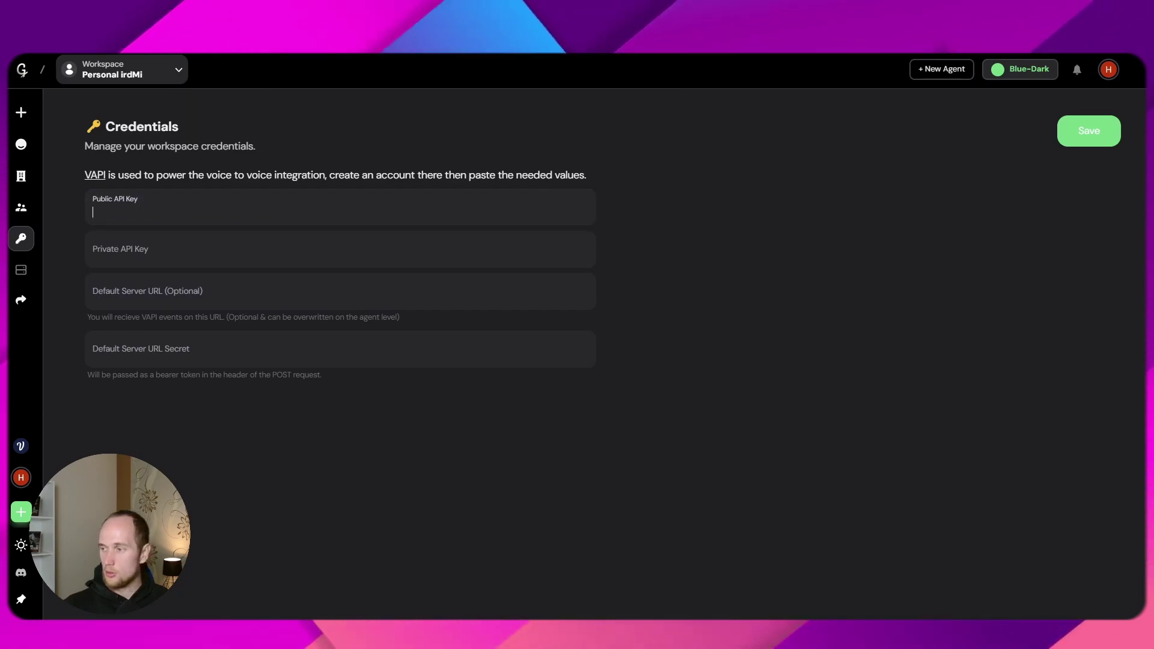
pyautogui.click(93, 212)
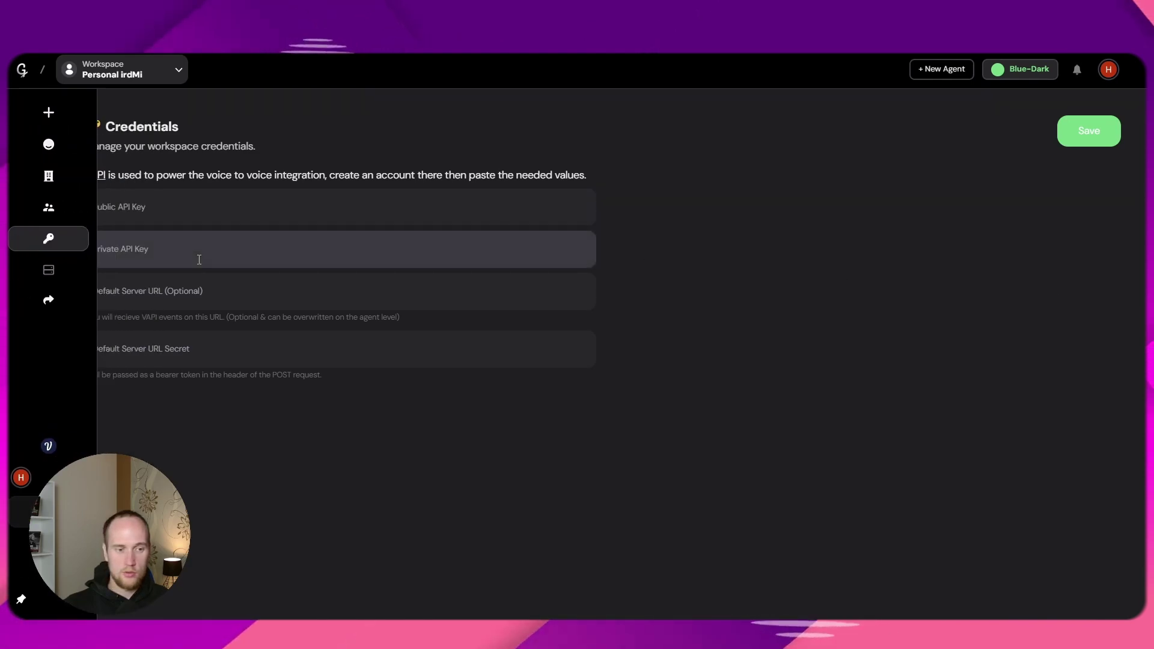
pyautogui.click(188, 259)
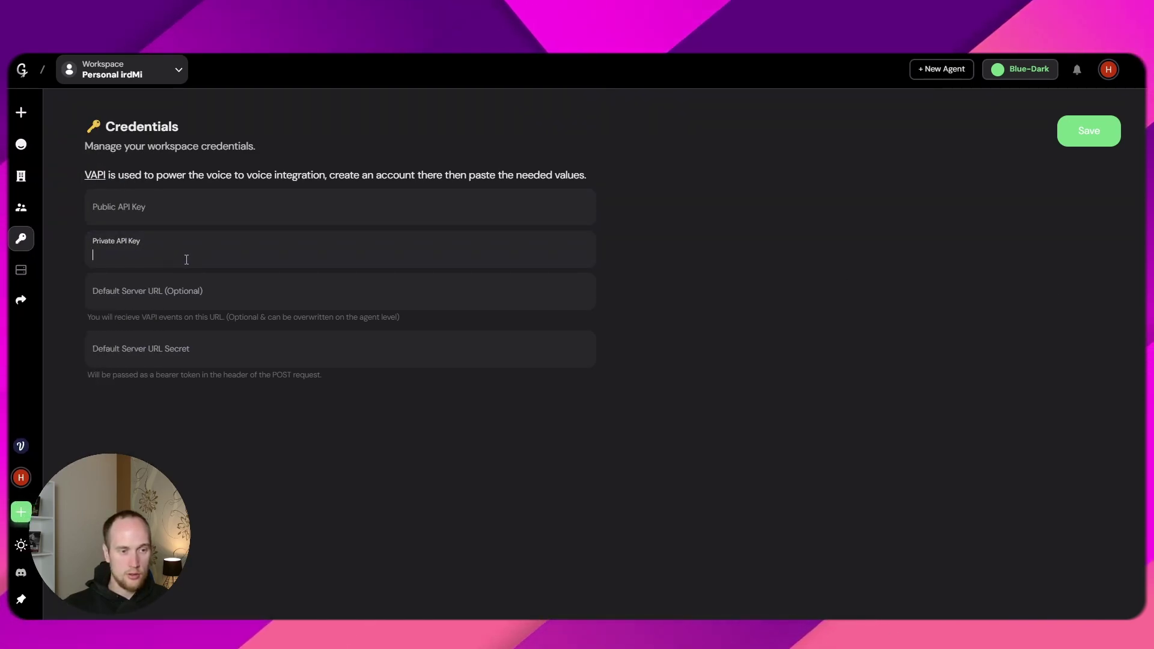
pyautogui.hotkey('ctrl', 'v')
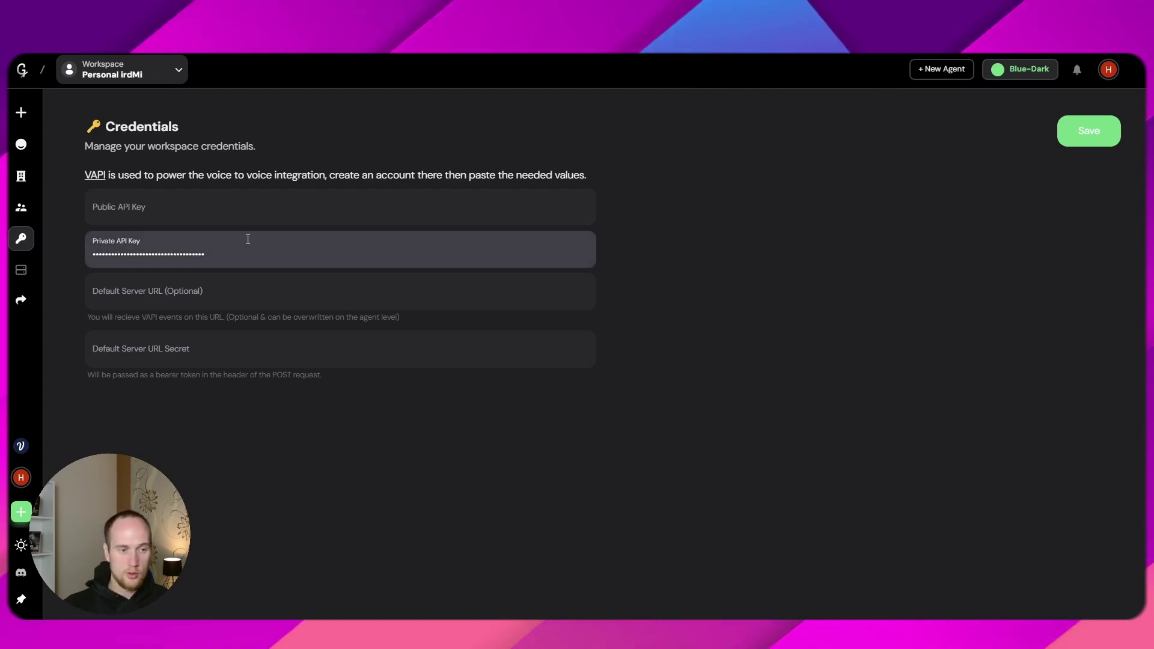
pyautogui.click(232, 215)
pyautogui.hotkey('ctrl', 'v')
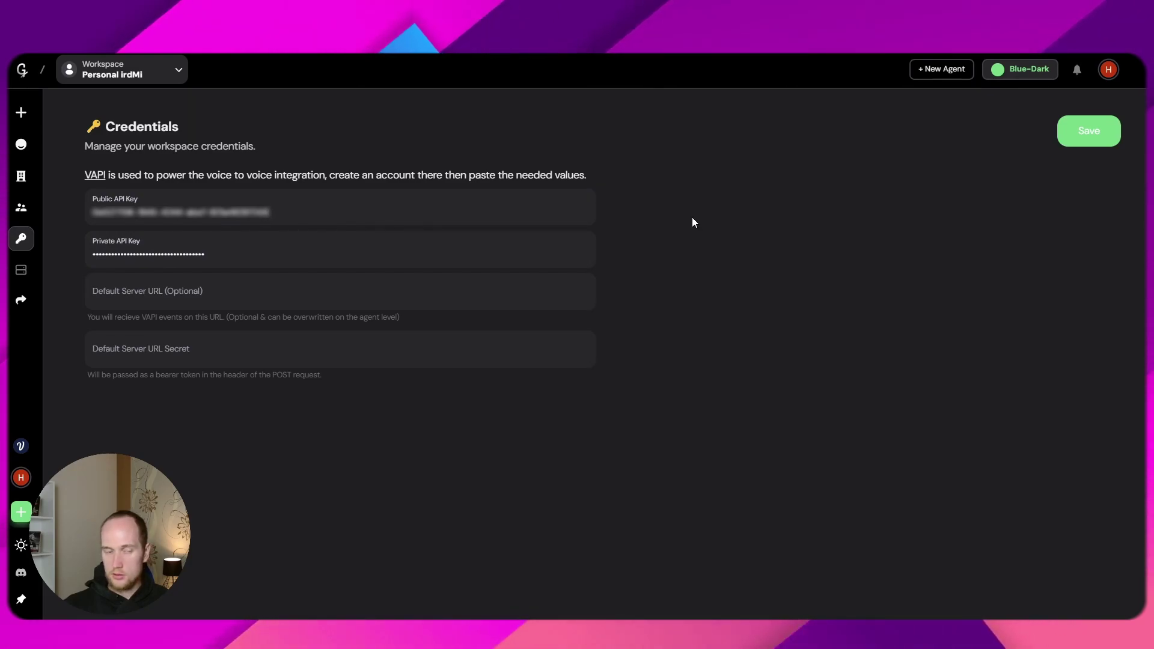
pyautogui.click(1088, 131)
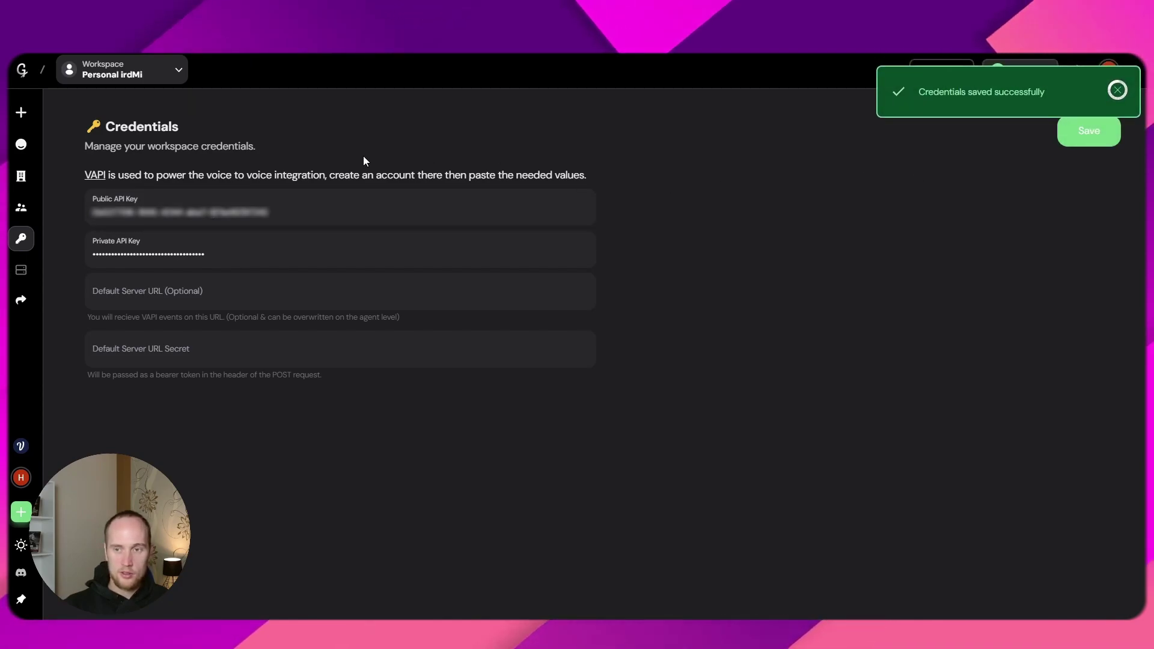
# Return to the Vapi Test agent and reopen its Voice channel setup
pyautogui.moveTo(31, 146)
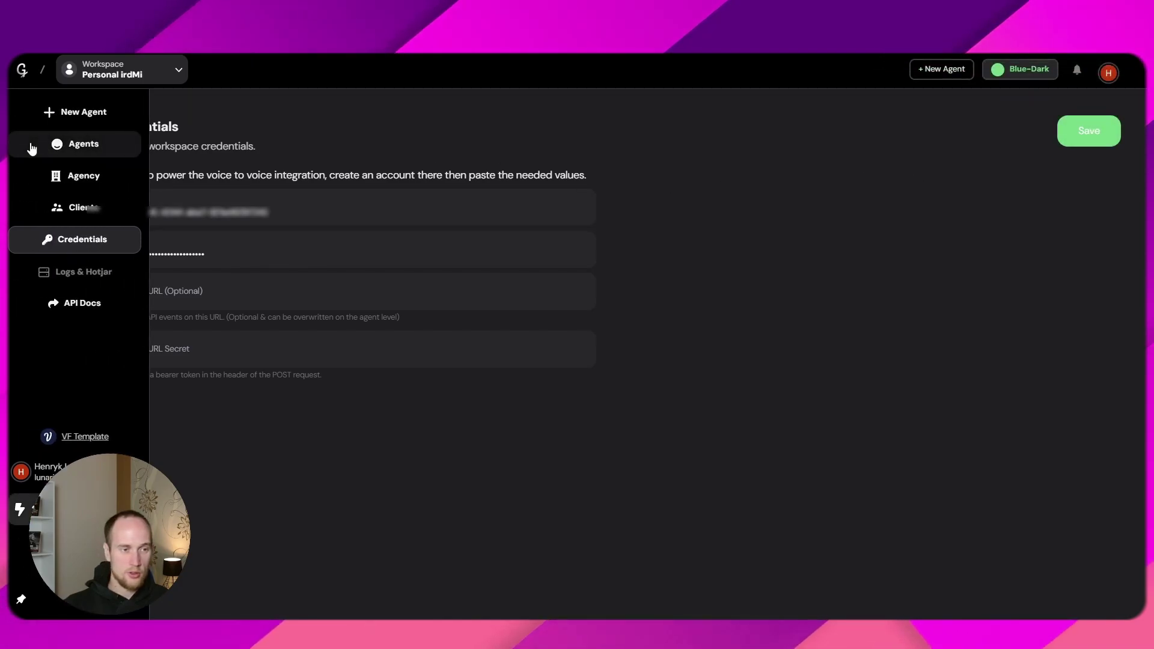
pyautogui.click(77, 148)
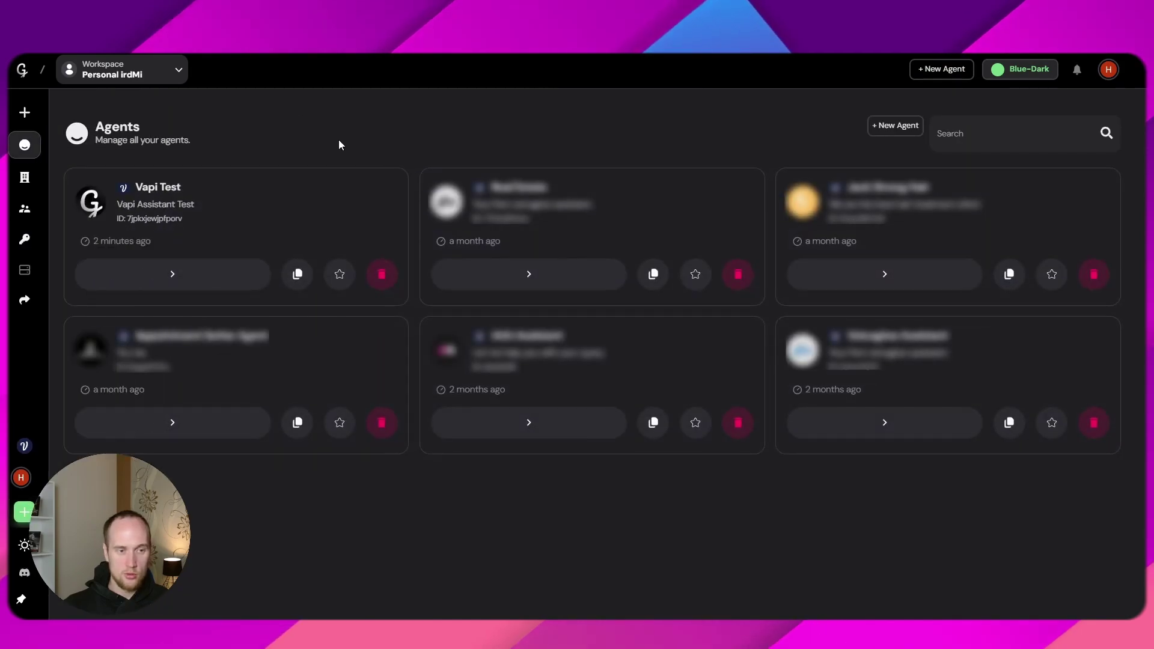
pyautogui.click(174, 274)
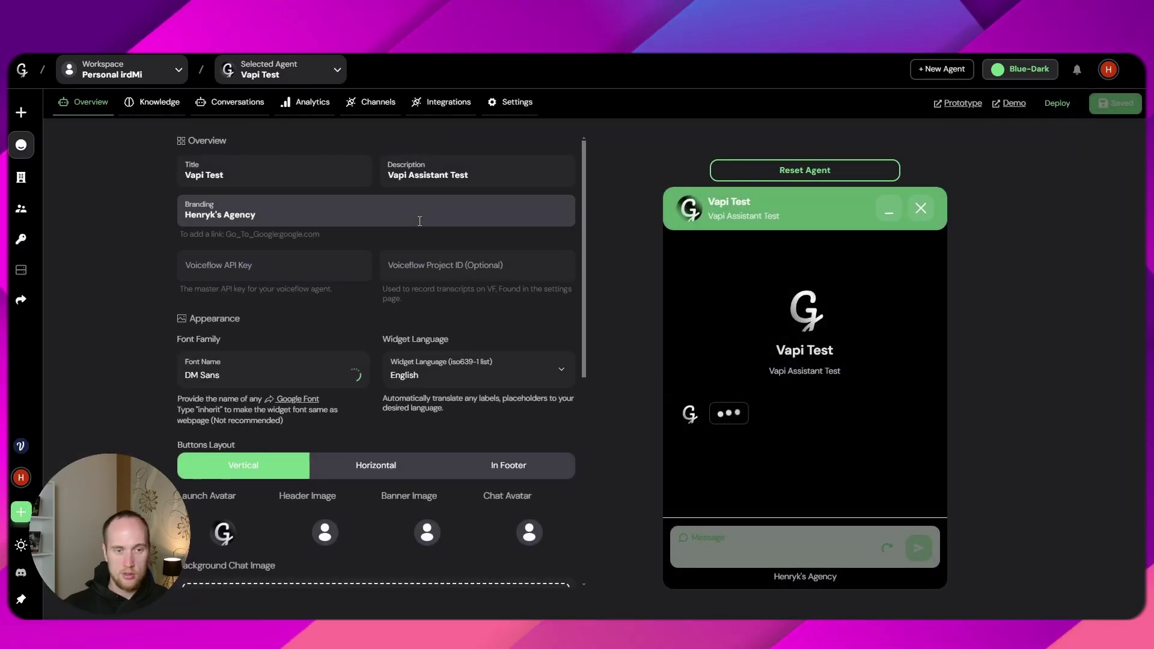
pyautogui.click(374, 103)
pyautogui.click(545, 421)
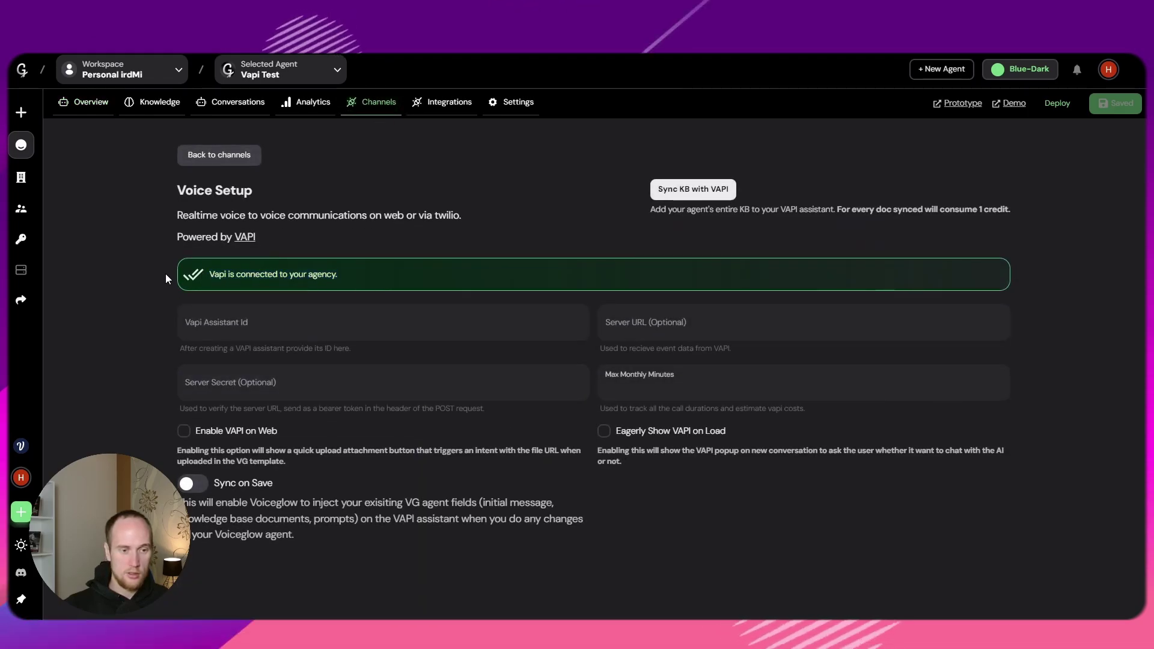
# Paste the Vapi assistant ID into the voice setup
pyautogui.click(216, 324)
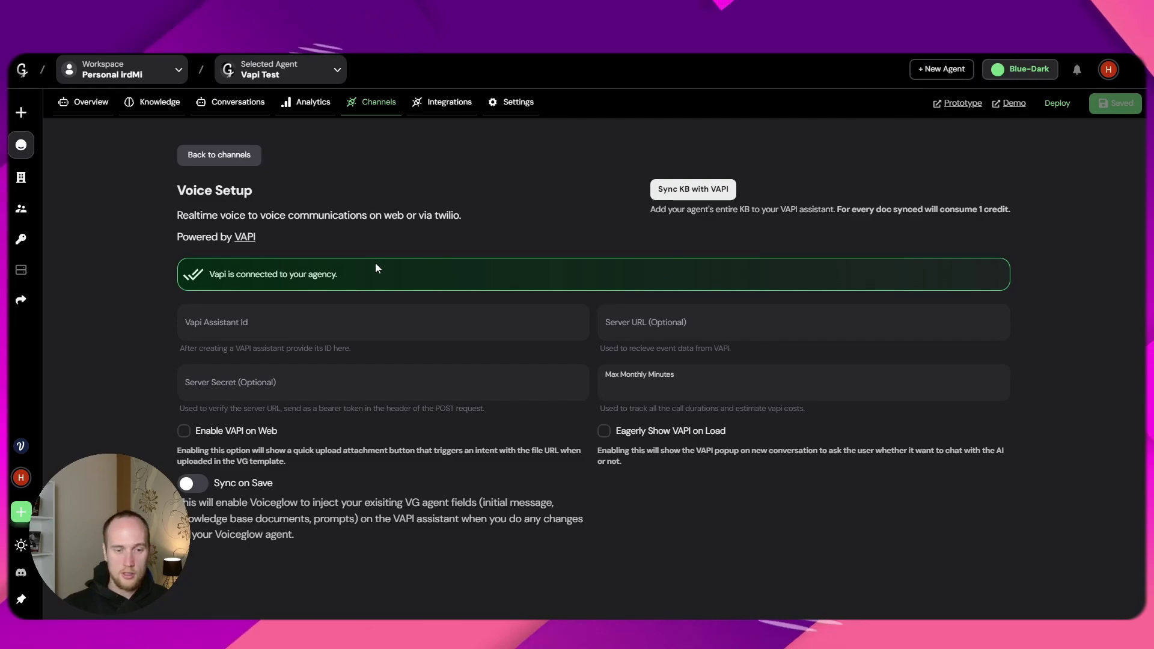
pyautogui.click(260, 323)
pyautogui.hotkey('ctrl', 'v')
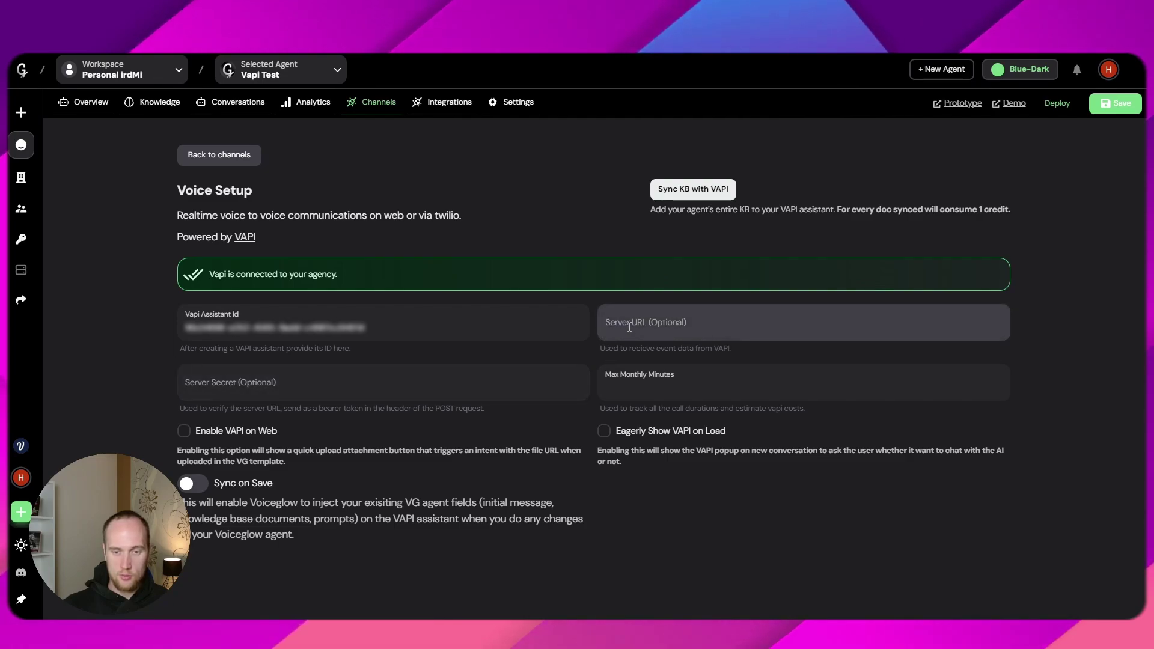
# Set the maximum monthly minutes to 60 and turn on Eagerly Show VAPI on Load
pyautogui.click(665, 380)
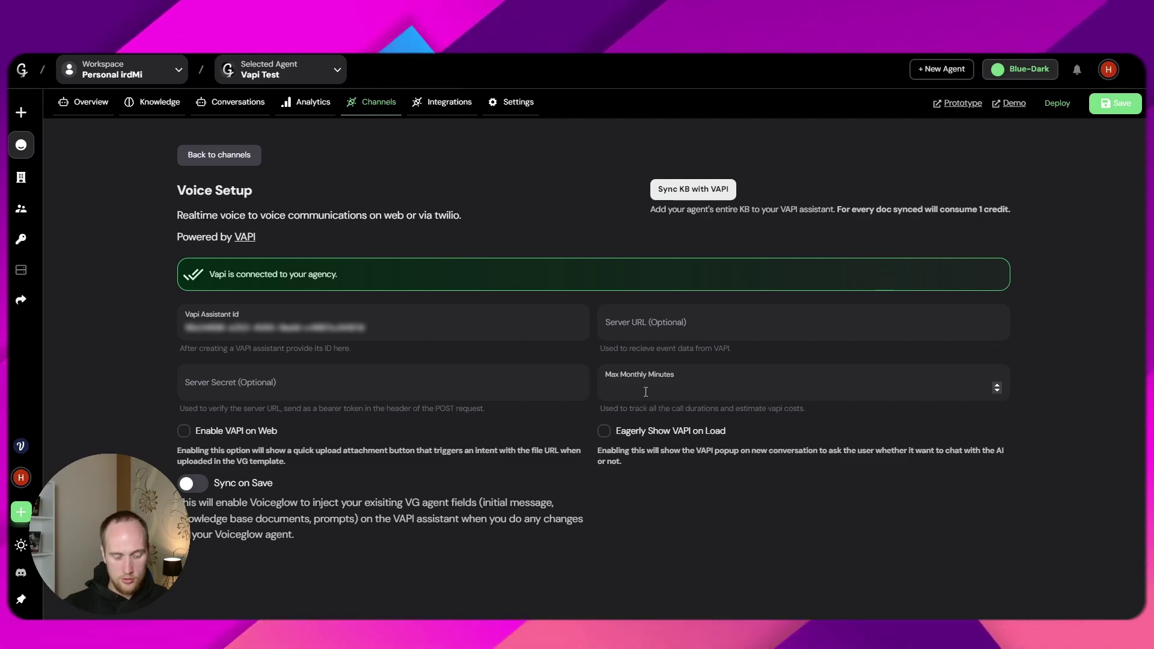
pyautogui.write('60')
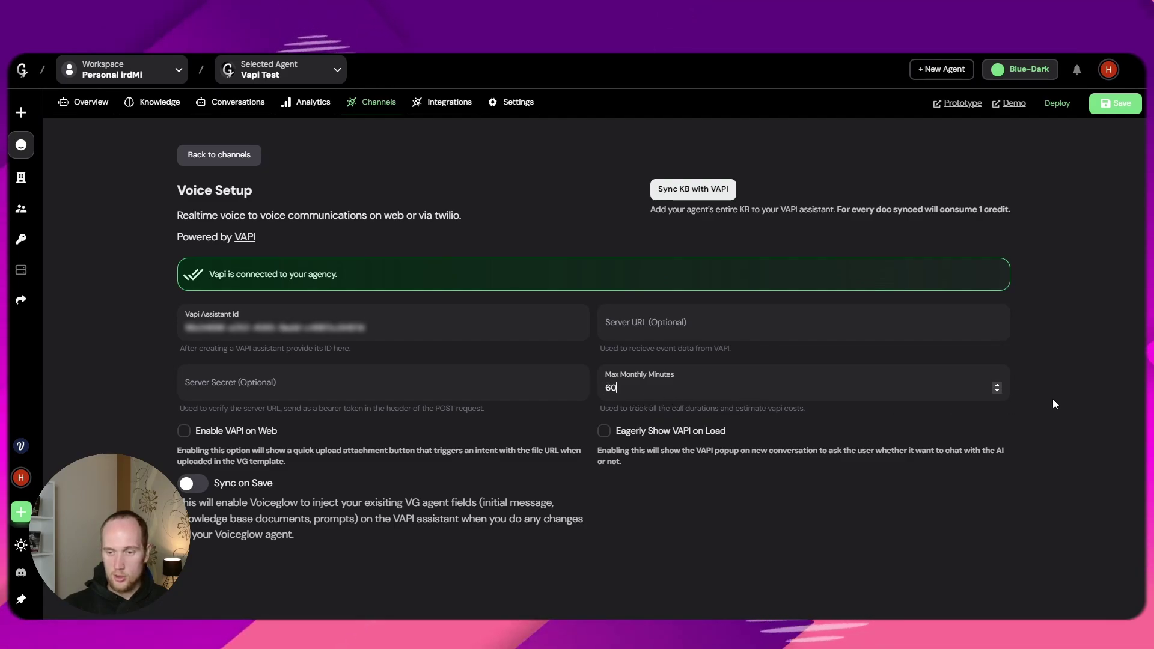
pyautogui.click(1053, 403)
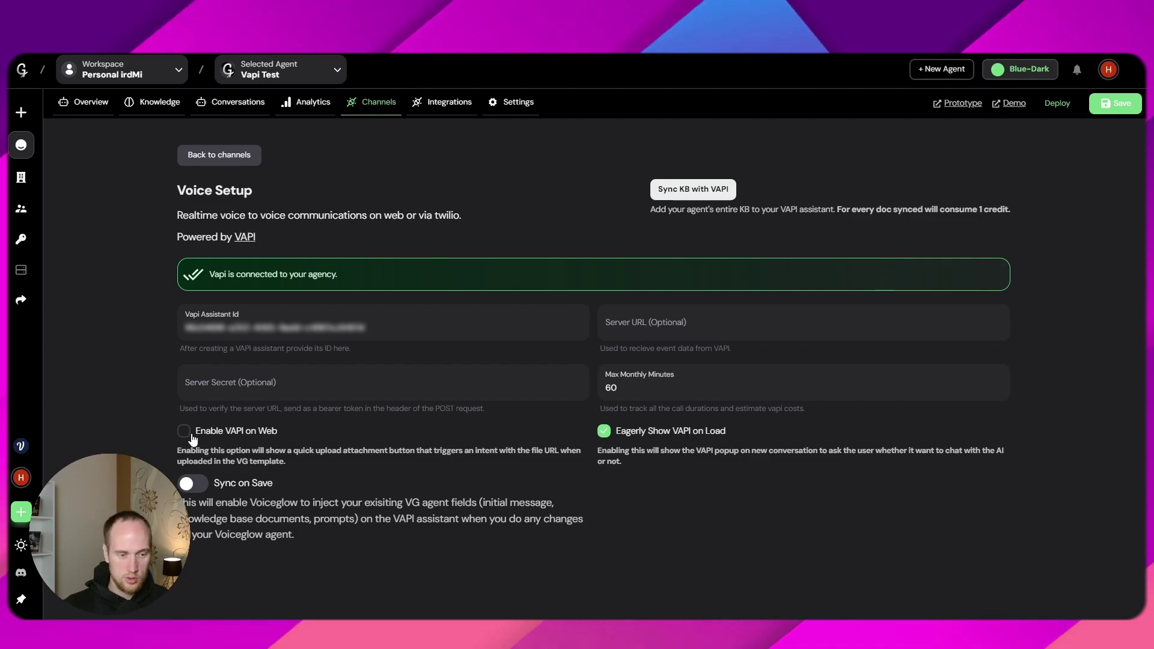
# Read the description of the Enable VAPI on Web option and turn the option on
pyautogui.moveTo(264, 452); pyautogui.dragTo(310, 456)
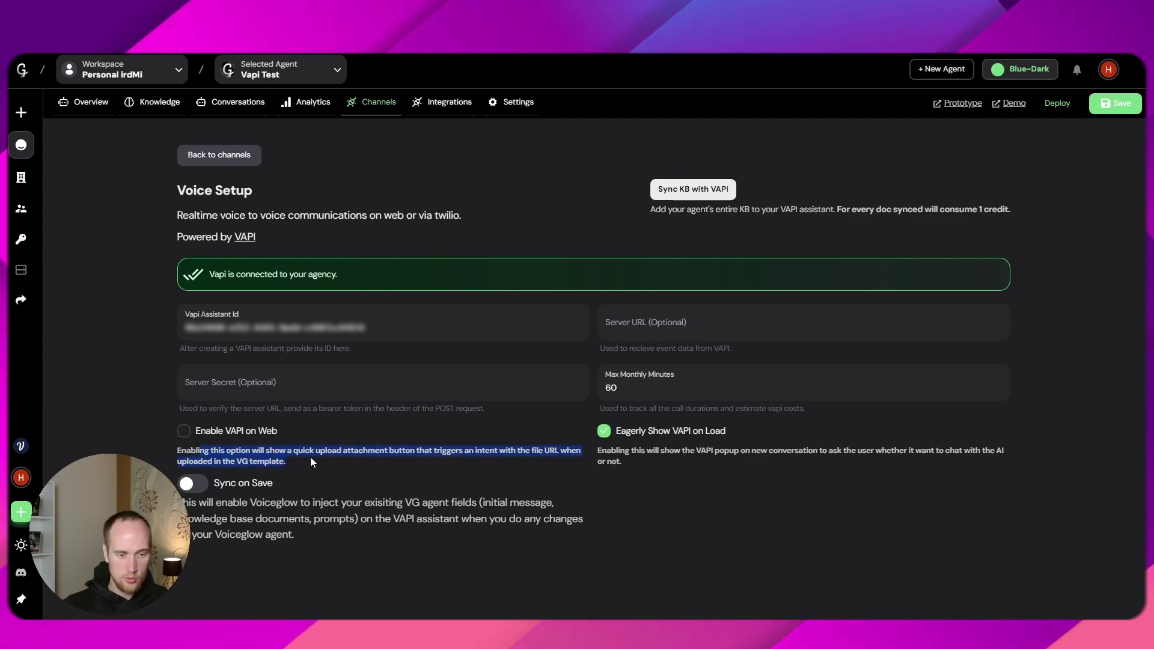
pyautogui.click(310, 457)
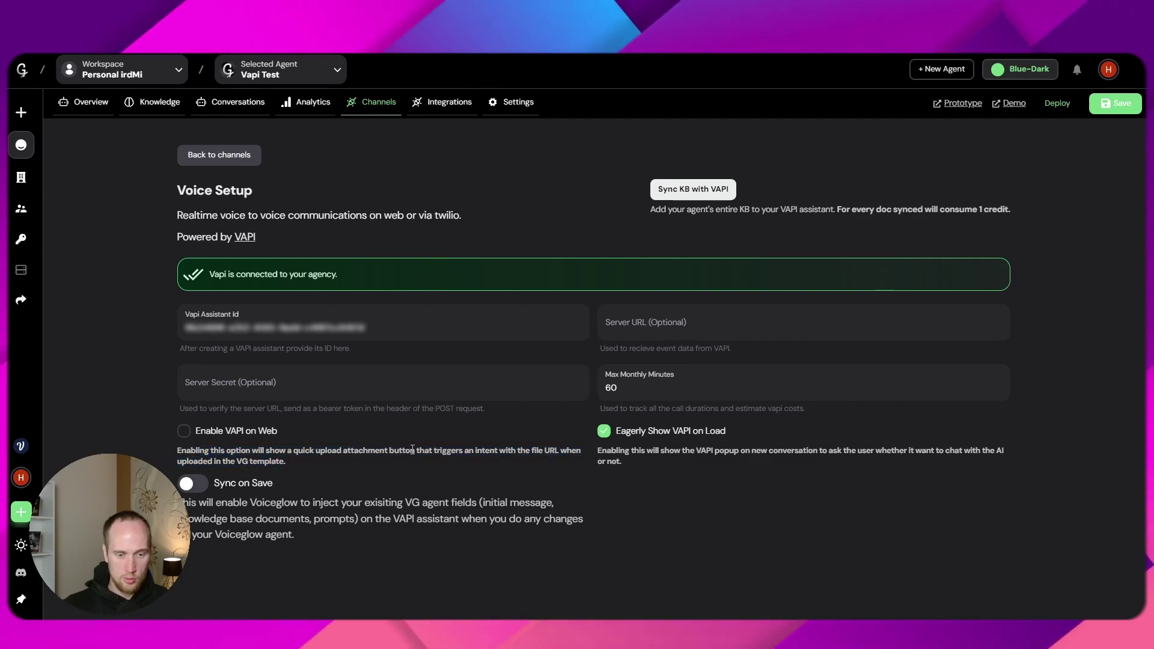
pyautogui.click(184, 433)
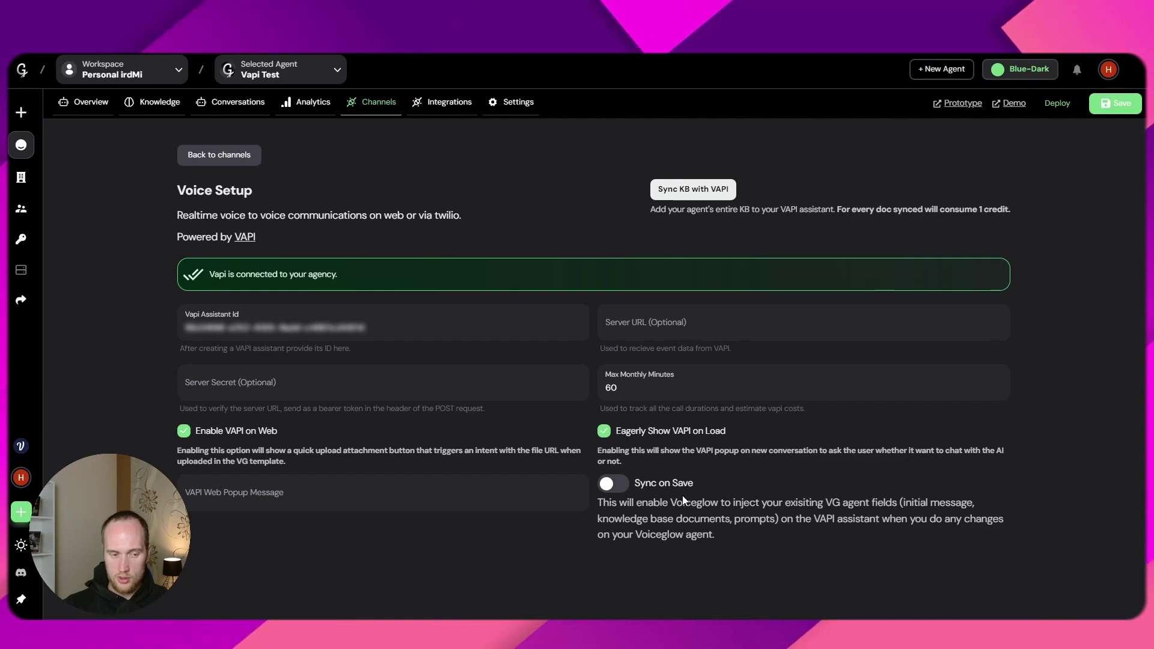
# Set the VAPI web popup message to "Vapi" and save the voice setup
pyautogui.click(355, 496)
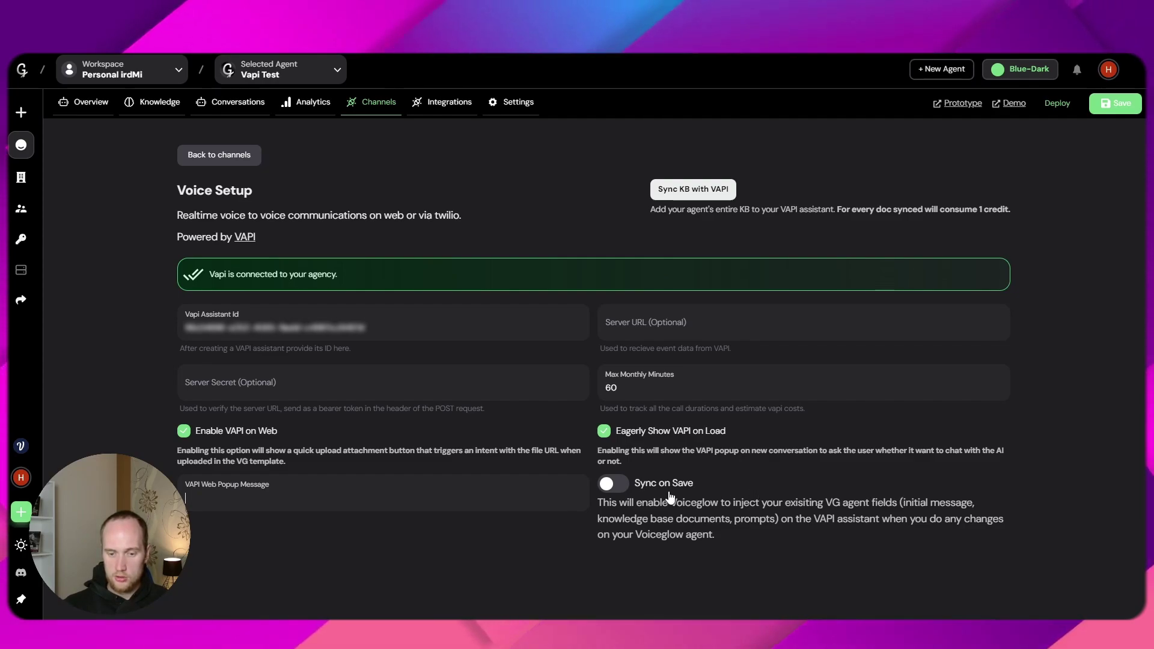
pyautogui.moveTo(602, 519); pyautogui.dragTo(672, 520)
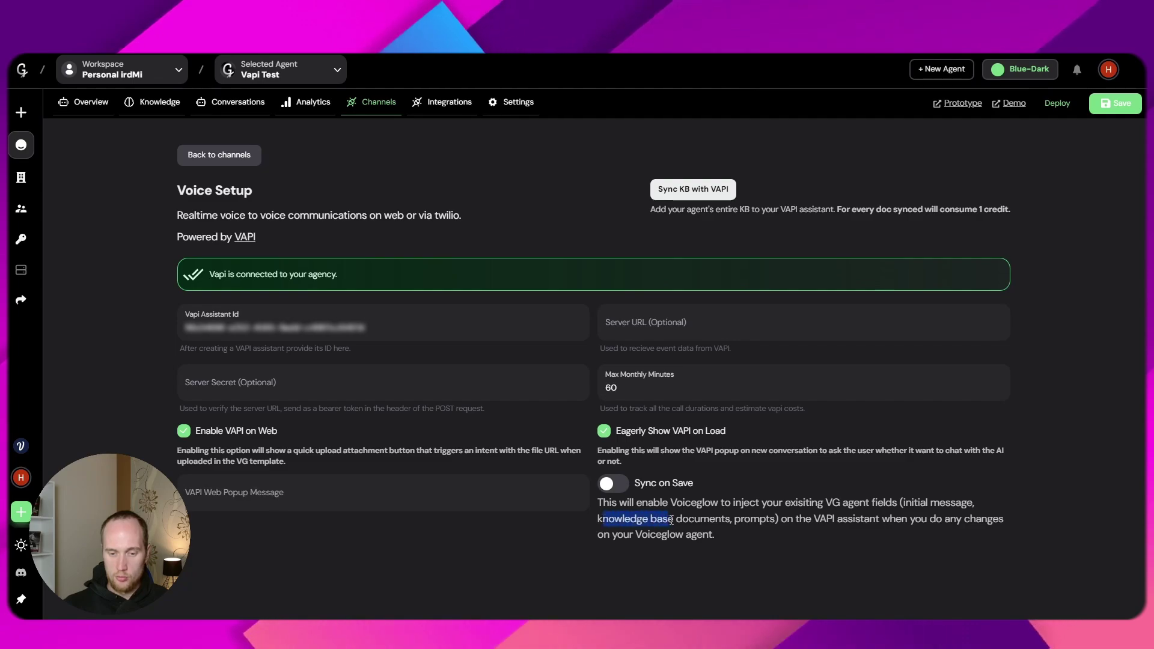
pyautogui.click(674, 520)
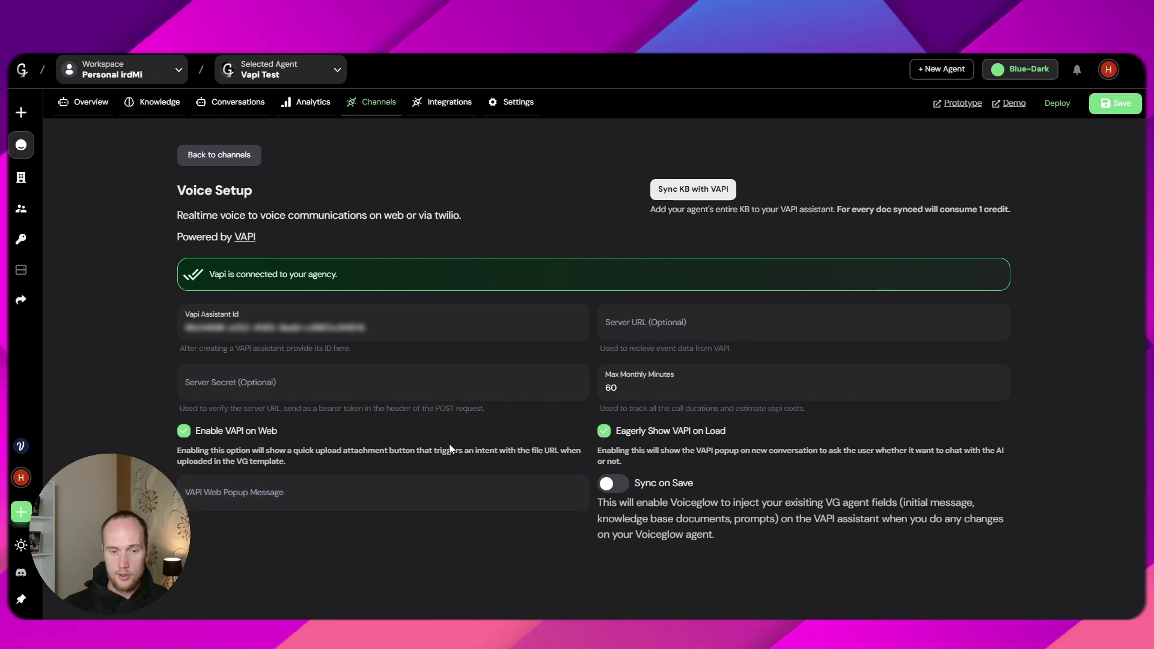
pyautogui.click(247, 503)
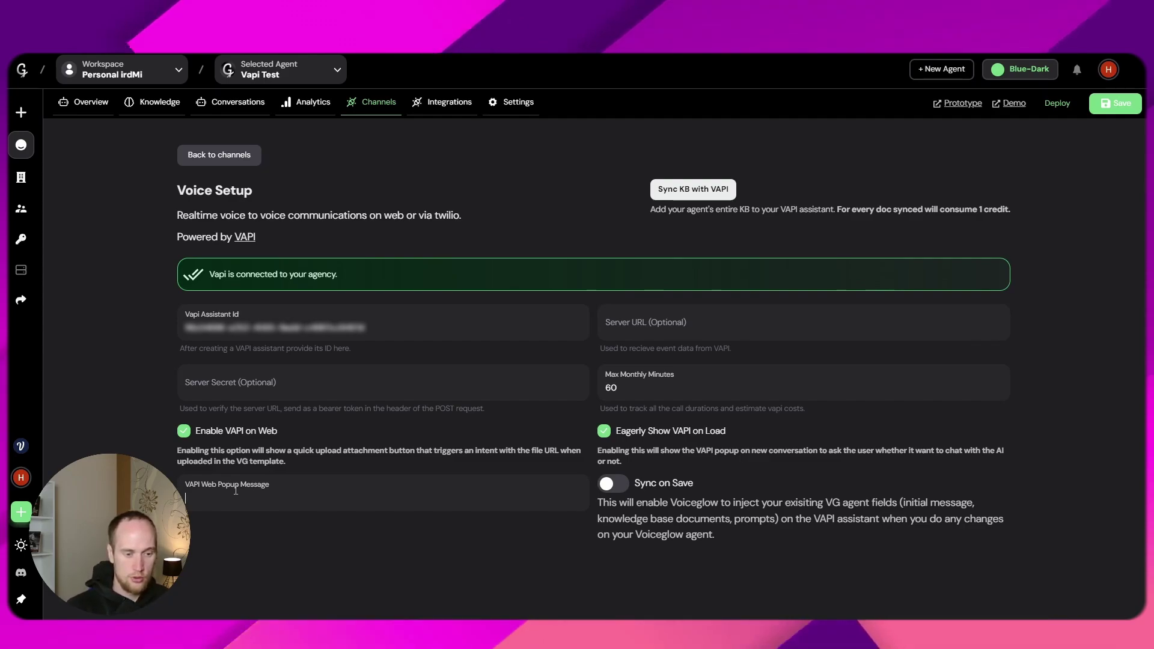
pyautogui.write('Vapi')
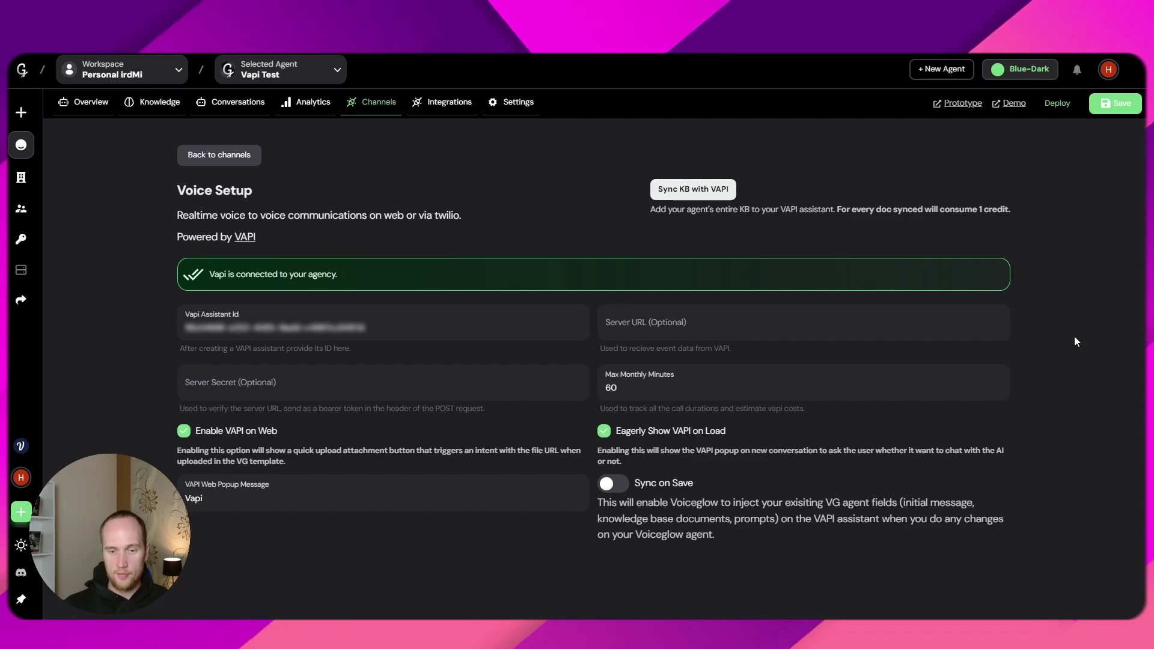
pyautogui.click(1116, 103)
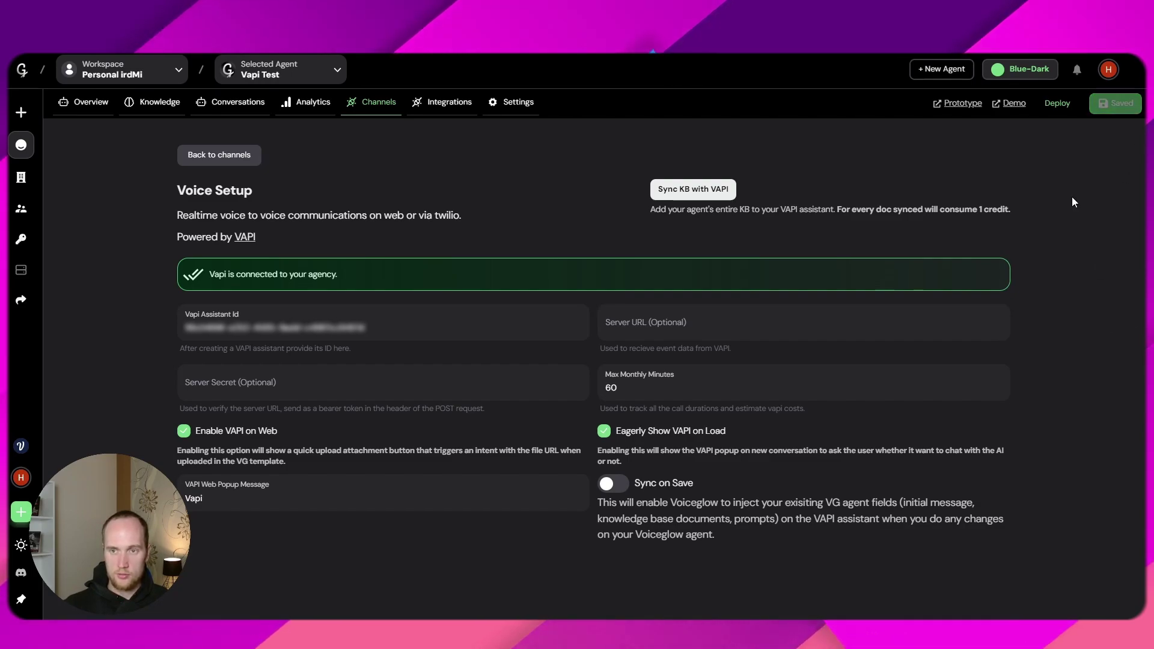
# Try out the agent's chat widget on its demo page and end the chat
pyautogui.click(1057, 103)
pyautogui.click(817, 90)
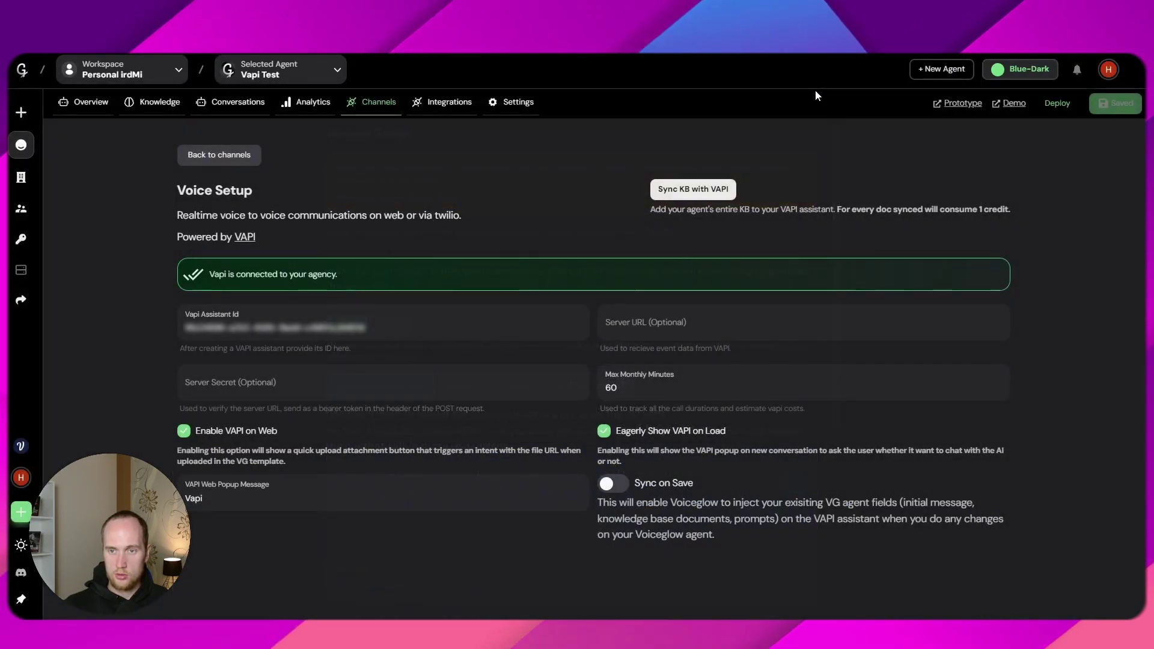
pyautogui.click(1011, 104)
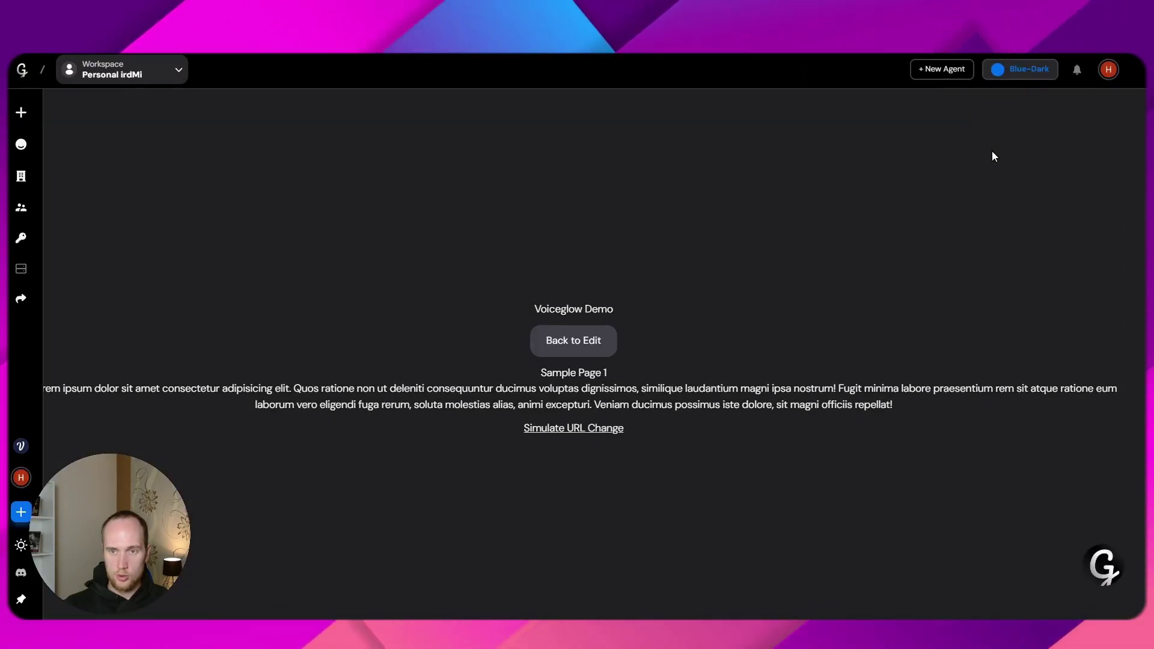
pyautogui.click(1105, 571)
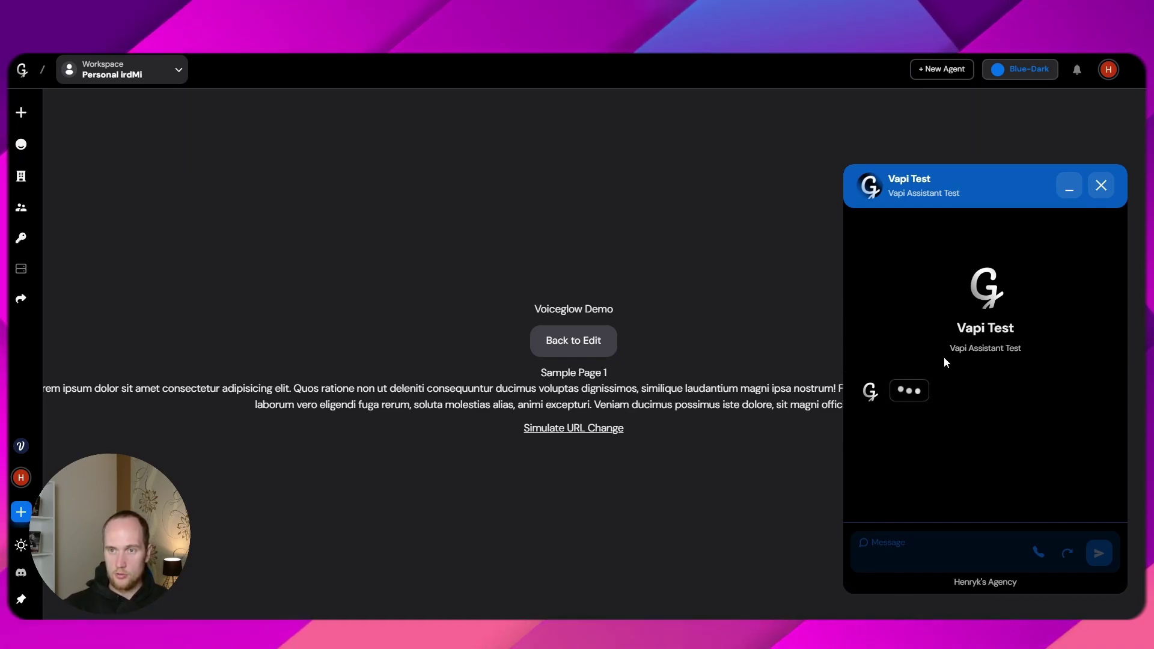
pyautogui.click(1105, 187)
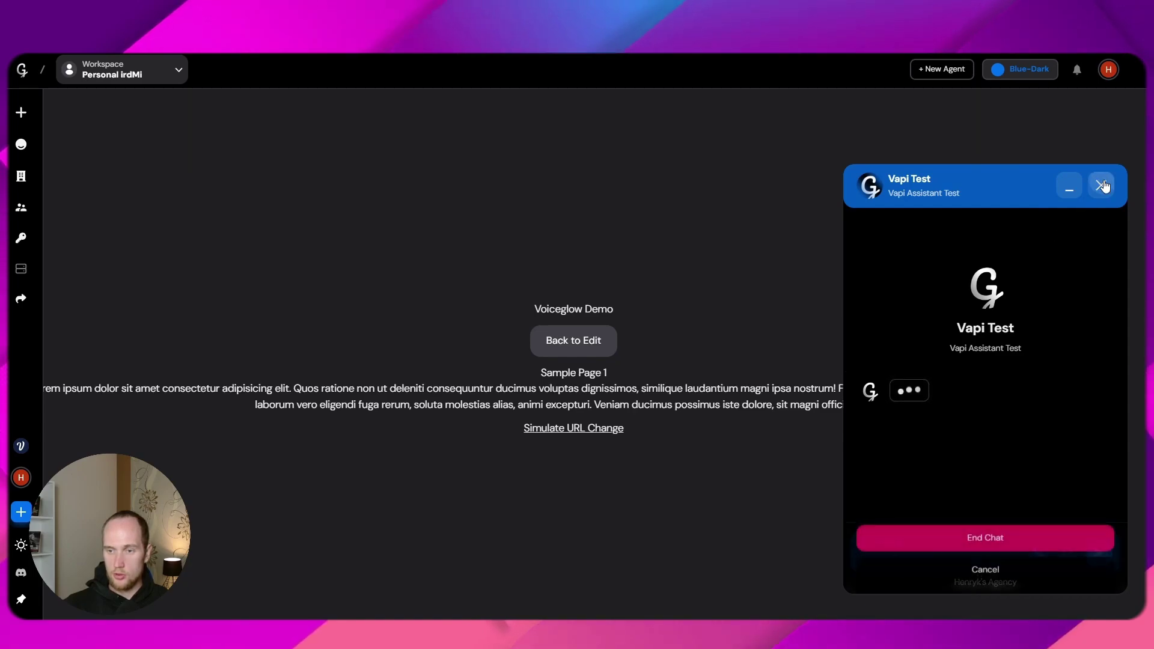
pyautogui.click(970, 536)
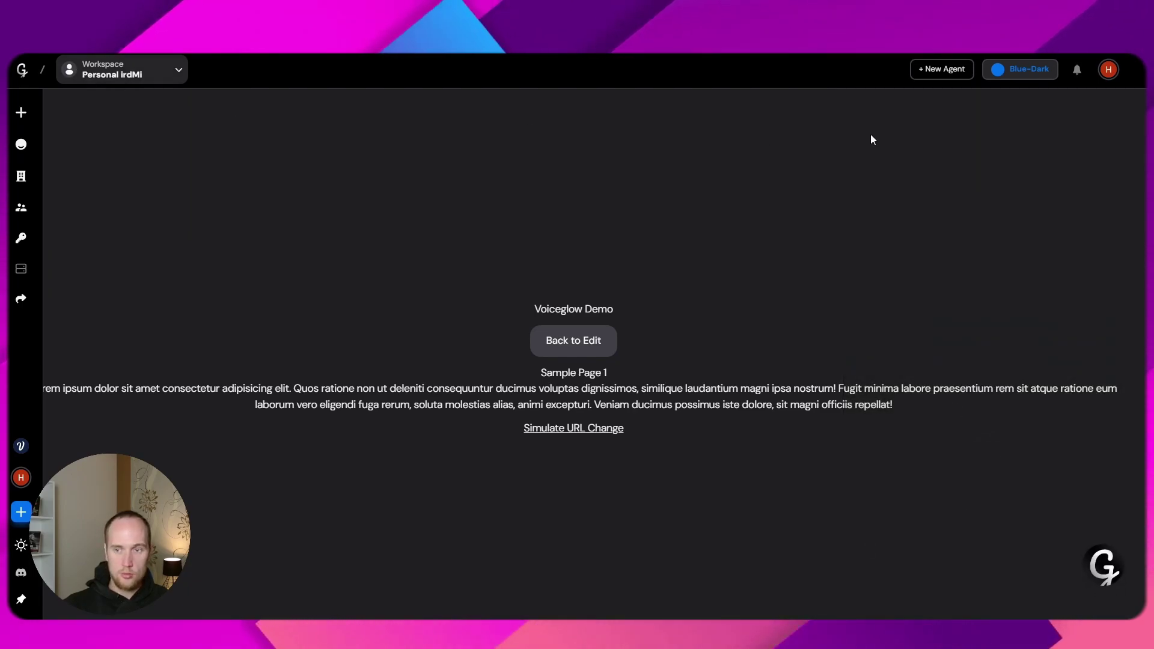
# Return to the Vapi Test agent's overview and switch its appearance from preset themes to a custom theme
pyautogui.click(42, 144)
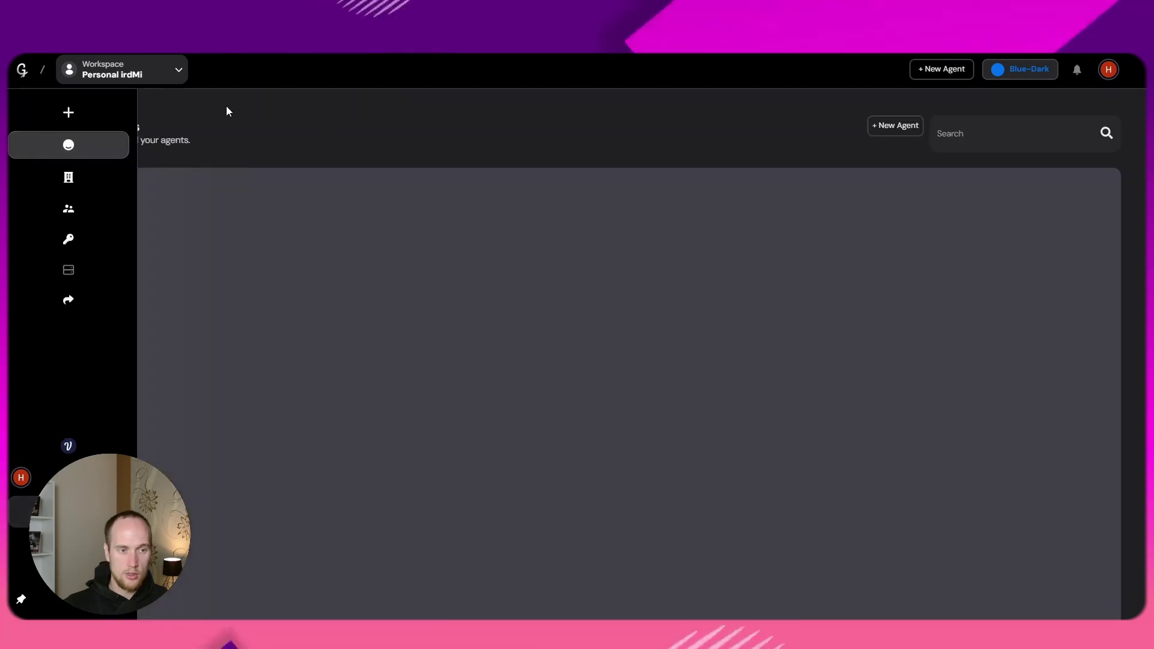
pyautogui.click(188, 272)
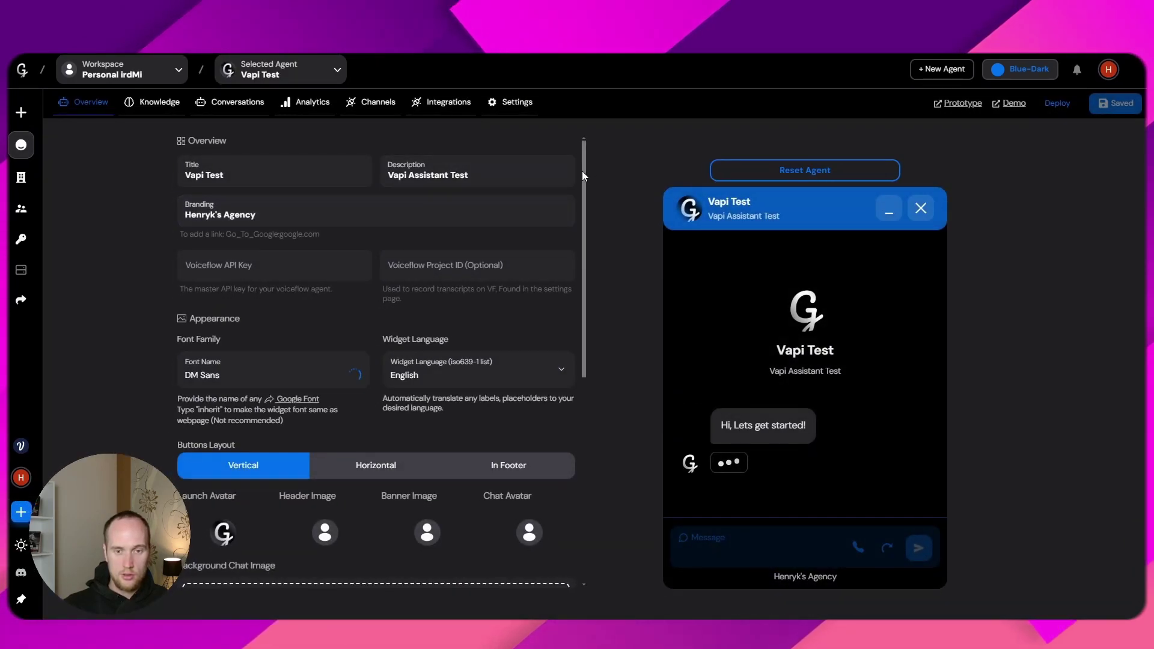
pyautogui.moveTo(582, 171); pyautogui.dragTo(590, 344)
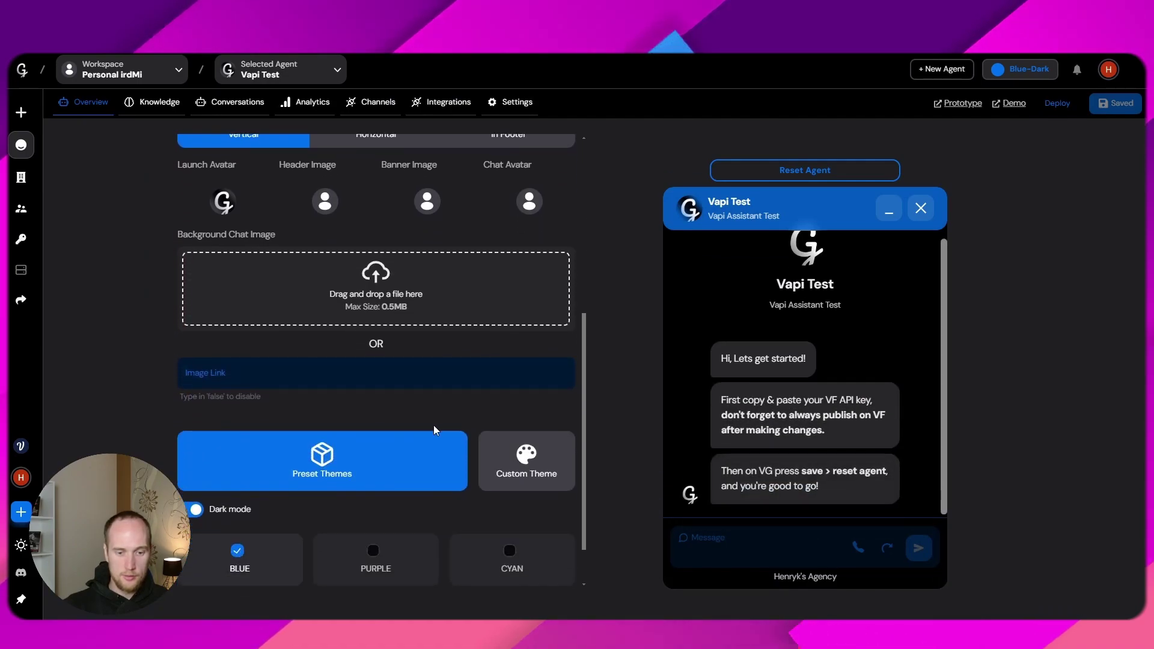
pyautogui.scroll(-1, 434, 425)
pyautogui.click(523, 399)
# Set the custom theme's primary color to #3CC9AD
pyautogui.moveTo(586, 302); pyautogui.dragTo(583, 352)
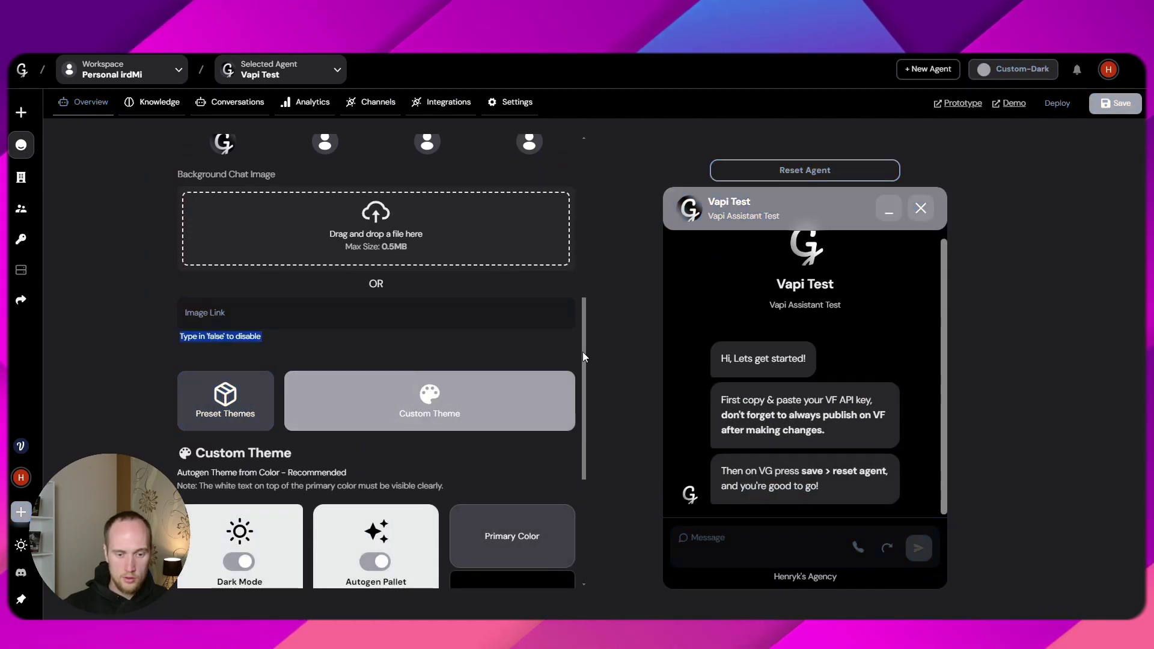
pyautogui.scroll(-4, 542, 368)
pyautogui.click(511, 338)
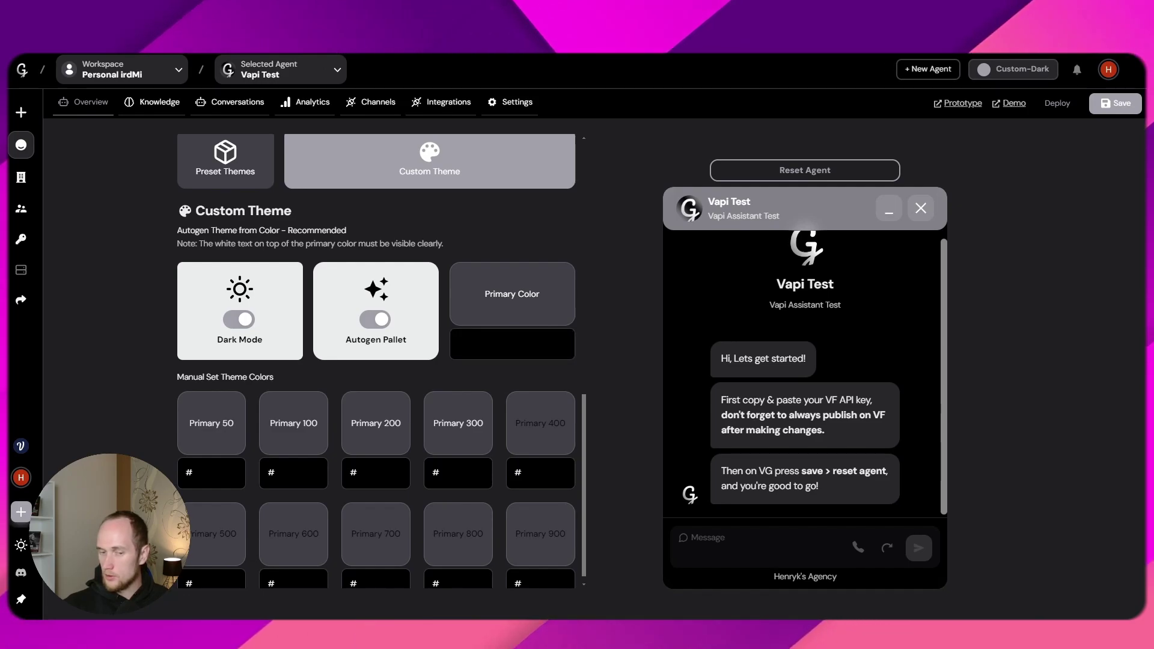
pyautogui.click(512, 344)
pyautogui.write('#3CC9AD')
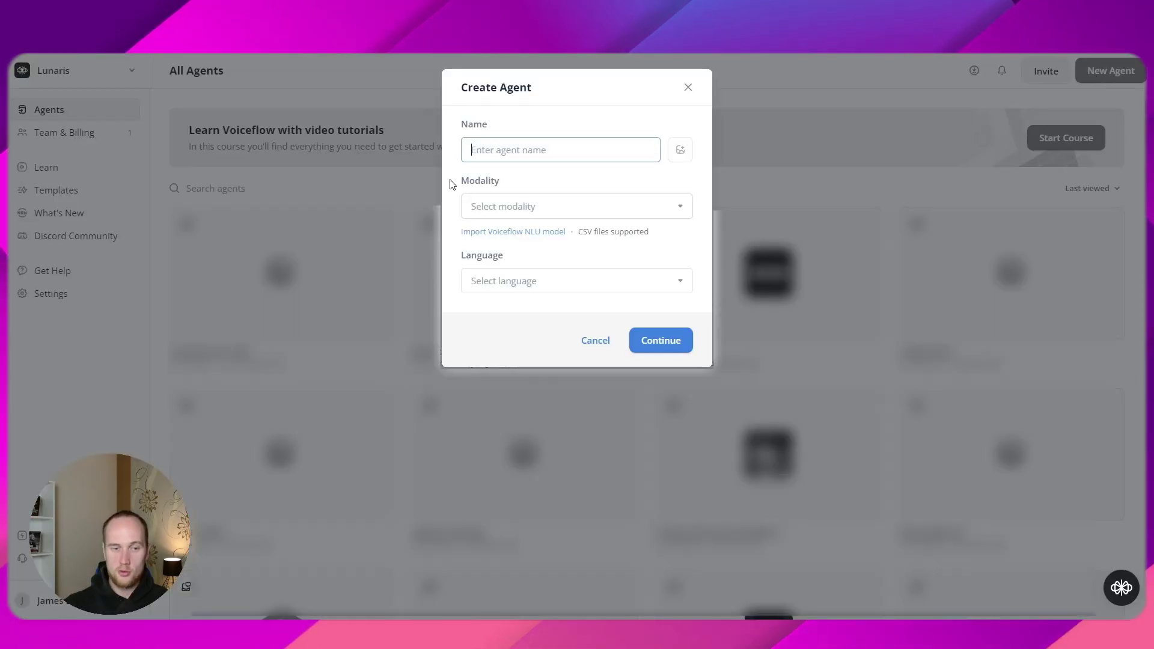
# In Voiceflow, create a new agent named Vapi Test with the Chat modality and a selected language
pyautogui.write('Vapi Test')
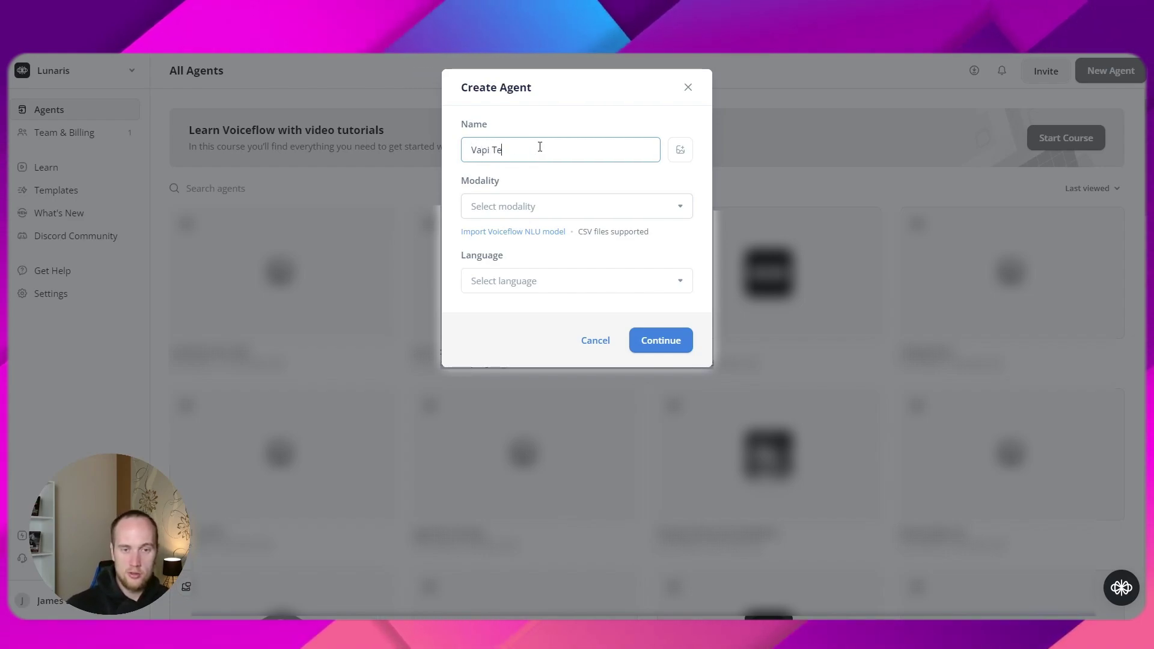
pyautogui.click(538, 205)
pyautogui.click(505, 234)
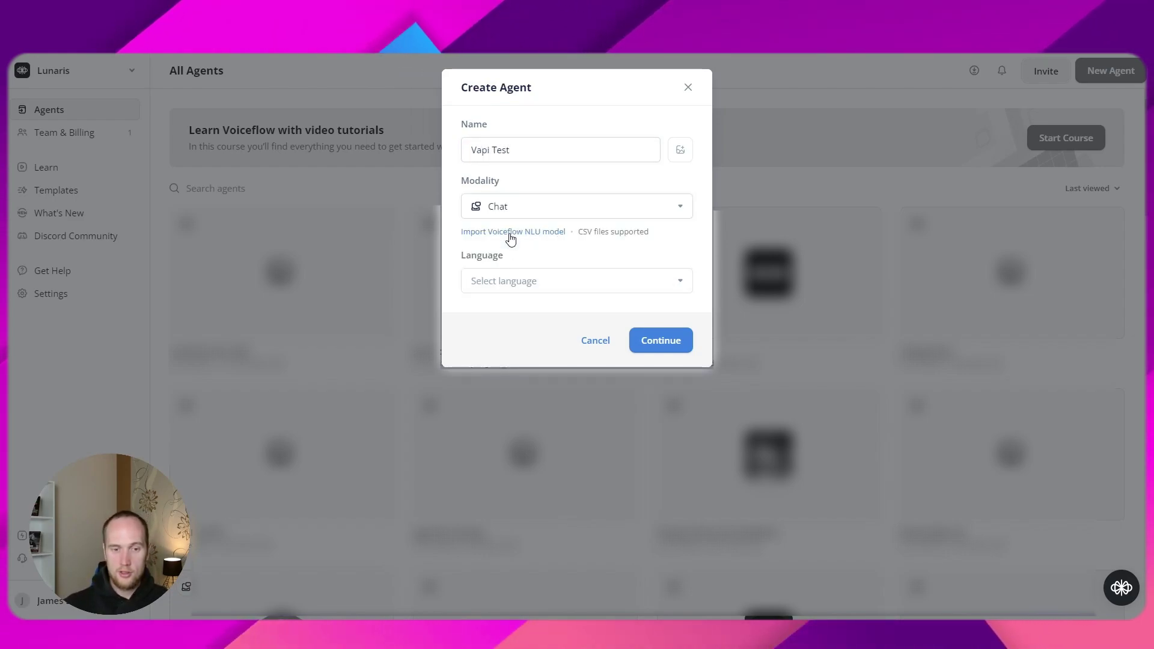
pyautogui.click(535, 281)
pyautogui.click(511, 311)
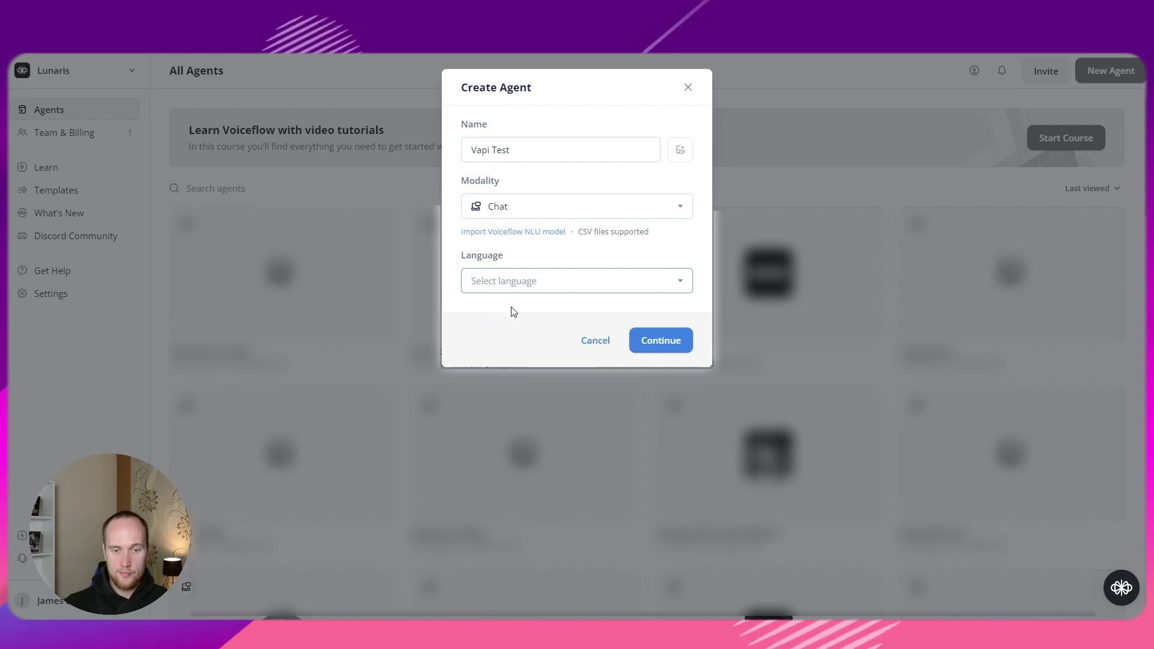
pyautogui.click(644, 340)
# Delete the template blocks from the canvas and connect a text step reading "Hello, we are awesome." to Start
pyautogui.click(619, 291)
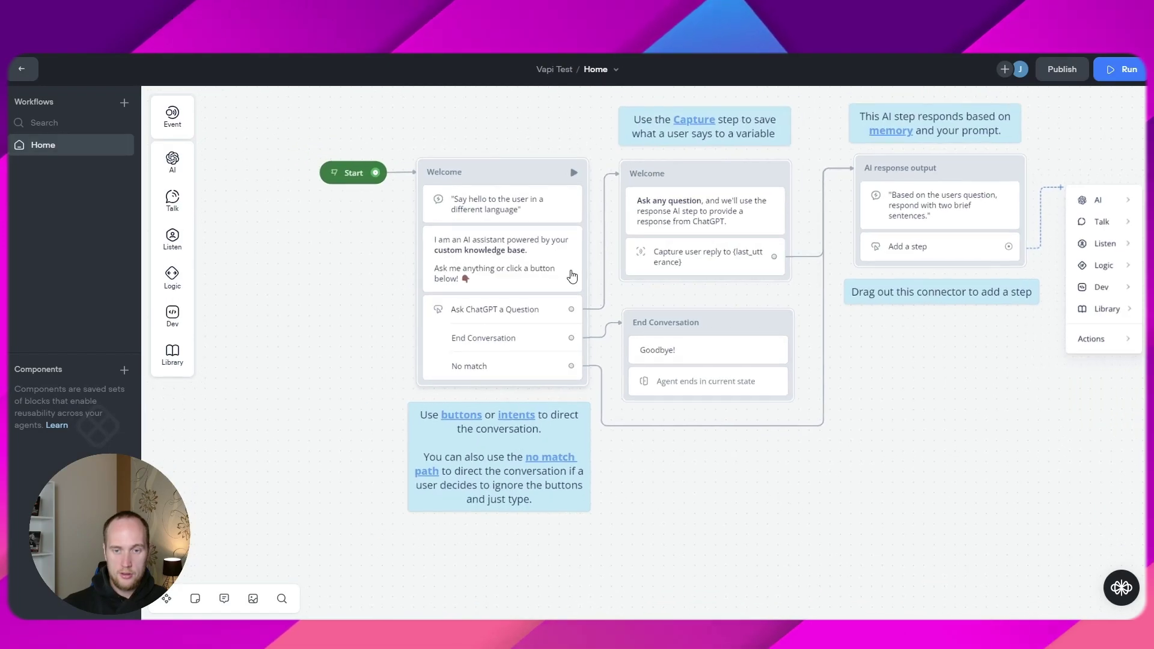
pyautogui.press('Delete')
pyautogui.moveTo(438, 157); pyautogui.dragTo(473, 160)
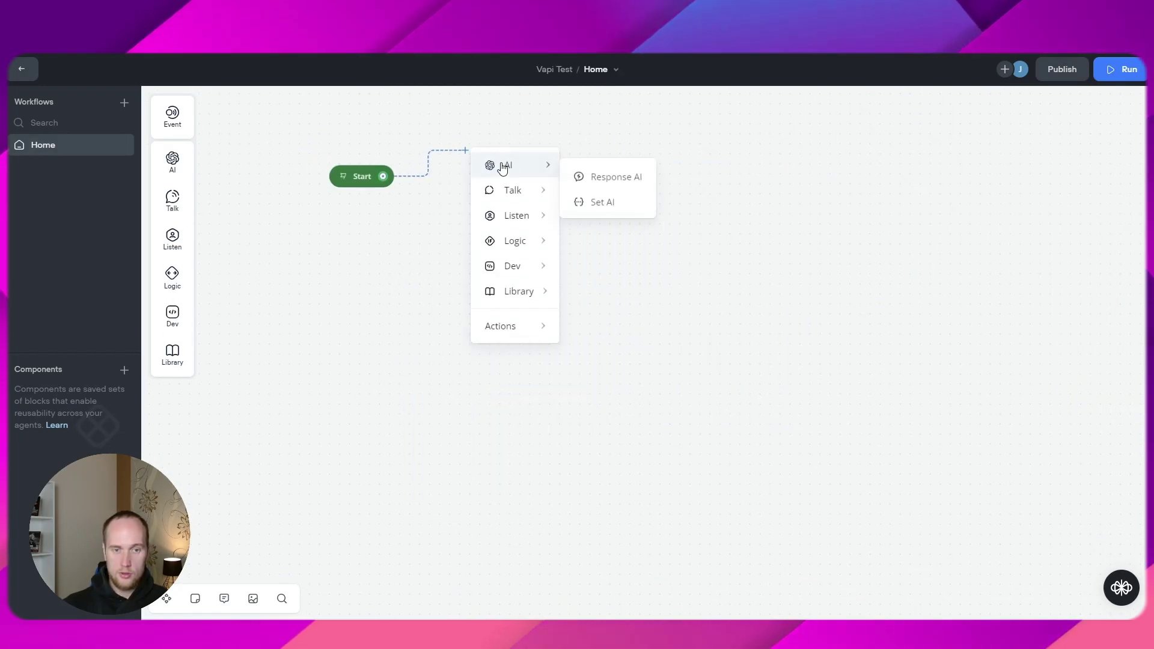
pyautogui.moveTo(525, 188)
pyautogui.click(592, 193)
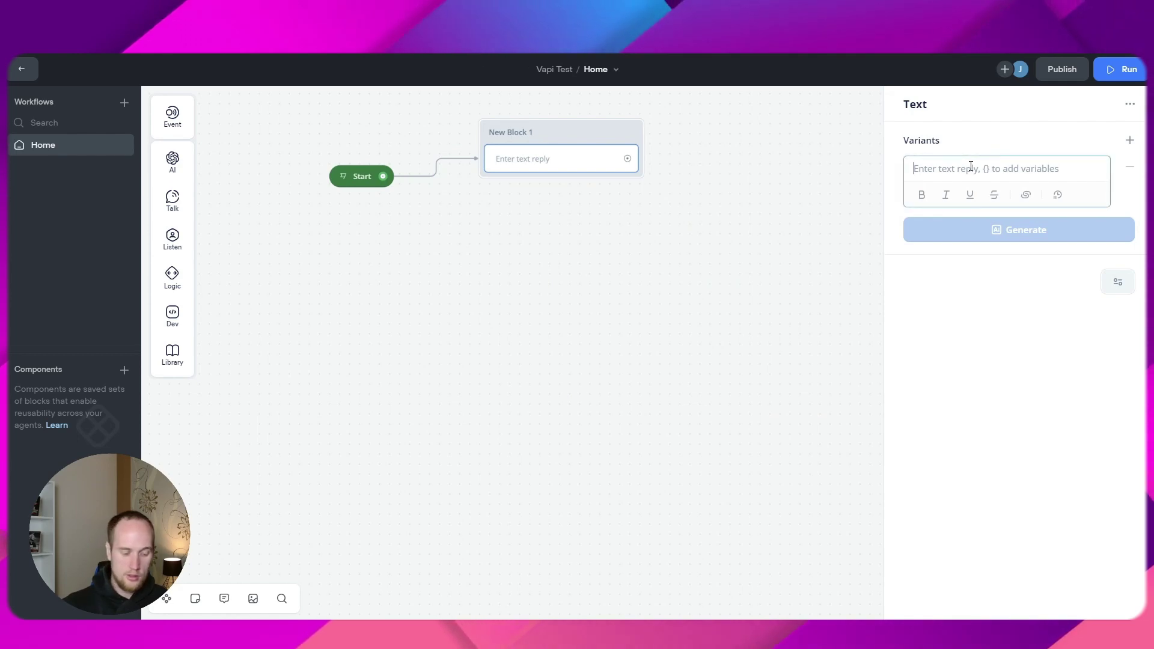
pyautogui.write('Hello, we are awesome.')
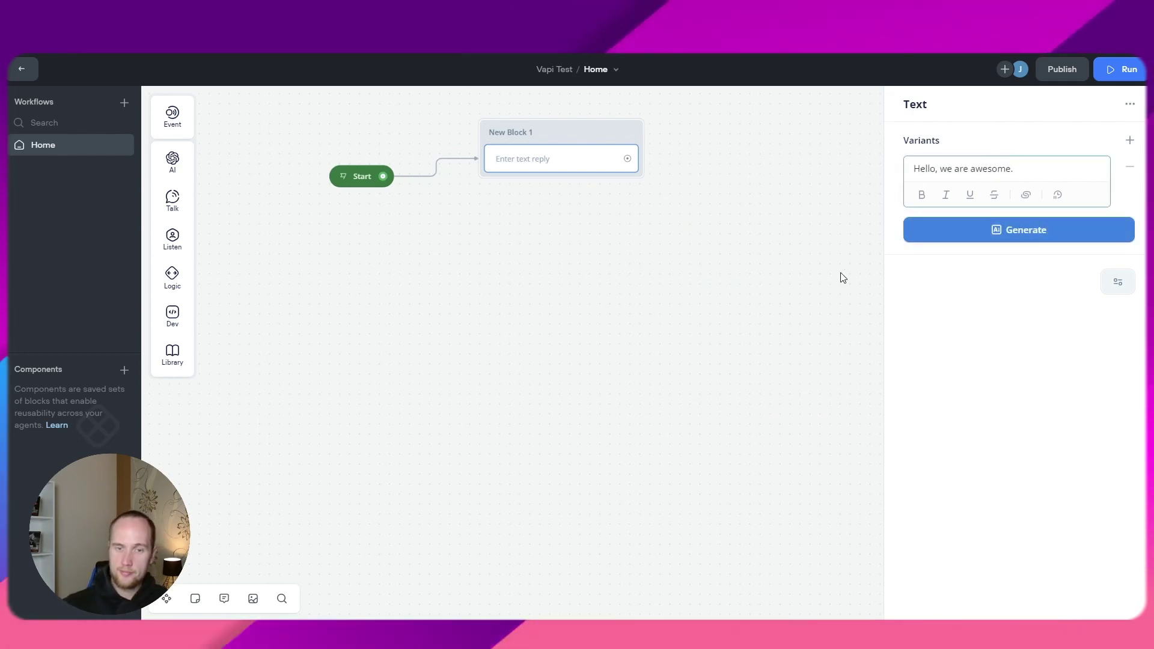
pyautogui.click(839, 276)
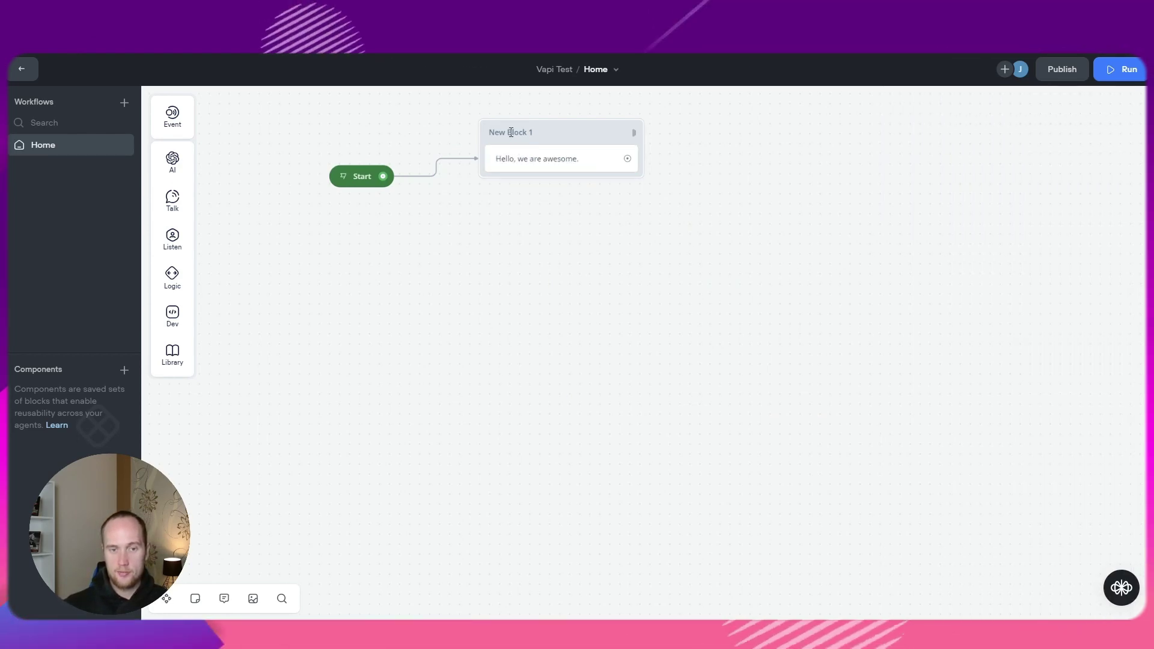
# Replace the period in the greeting text with a flexed biceps emoji and reposition the block beside Start
pyautogui.scroll(-2, 513, 256)
pyautogui.hscroll(1, 485, 234)
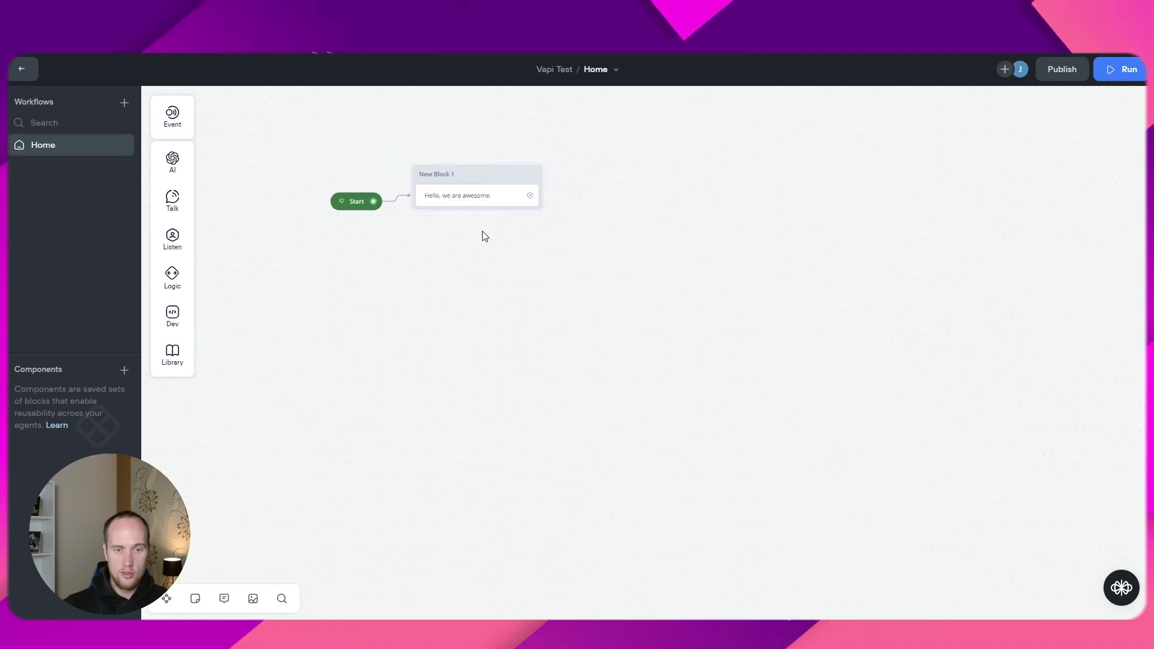
pyautogui.moveTo(497, 177)
pyautogui.mouseDown()
pyautogui.moveTo(518, 173)
pyautogui.moveTo(506, 179)
pyautogui.mouseUp()
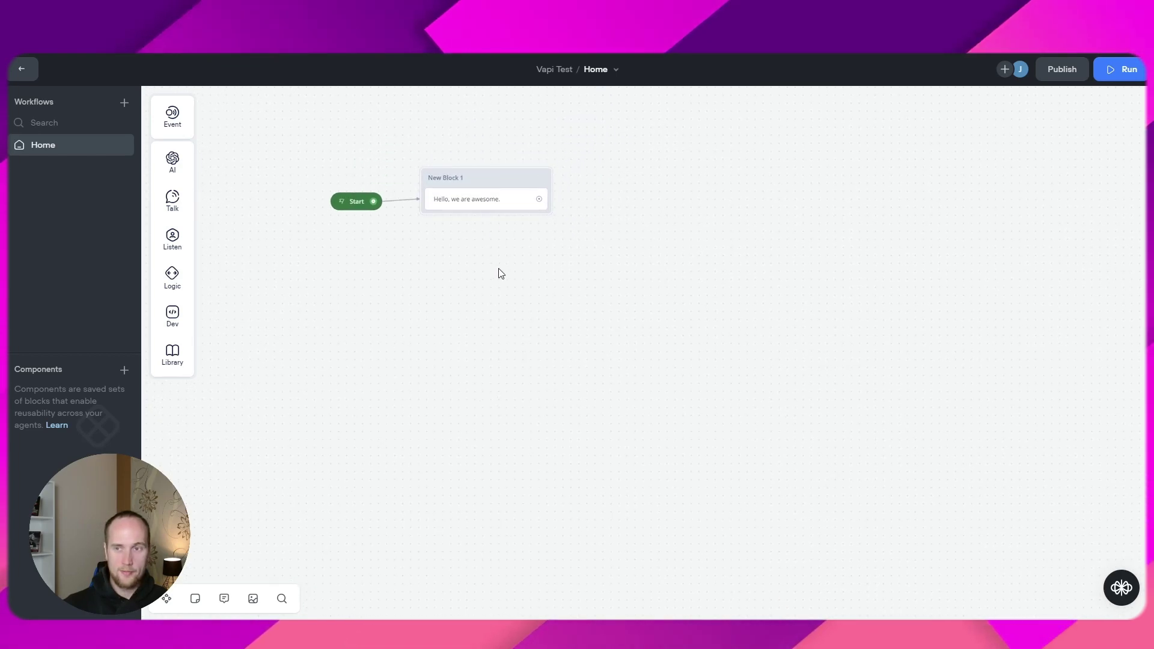
pyautogui.click(508, 194)
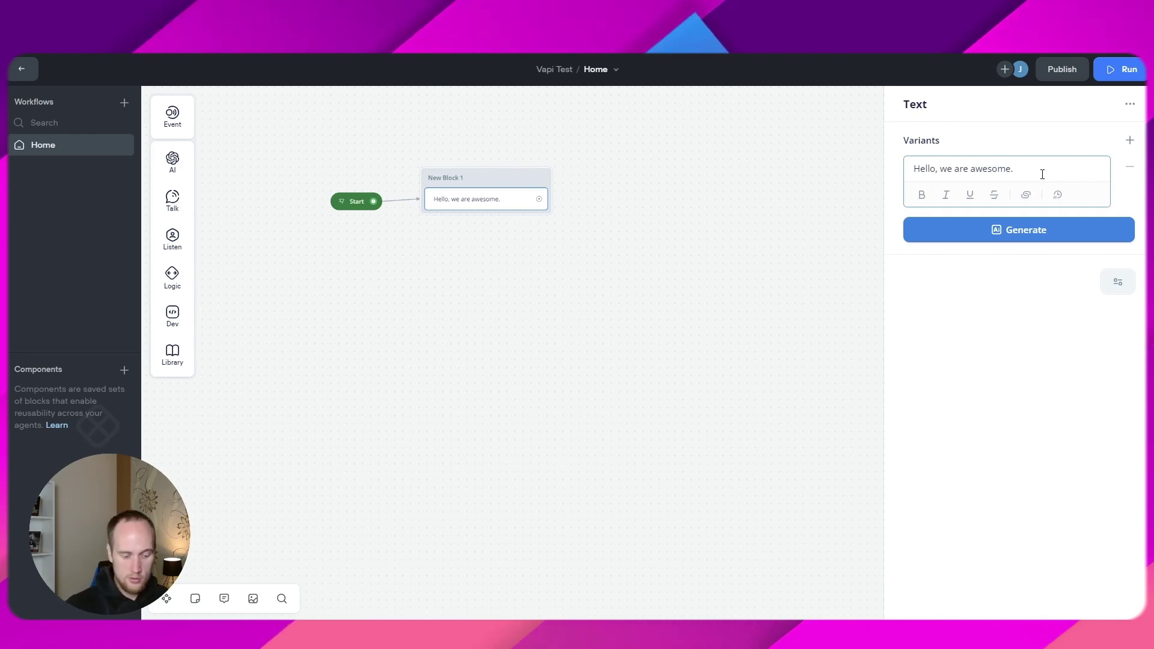
pyautogui.press('super+period')
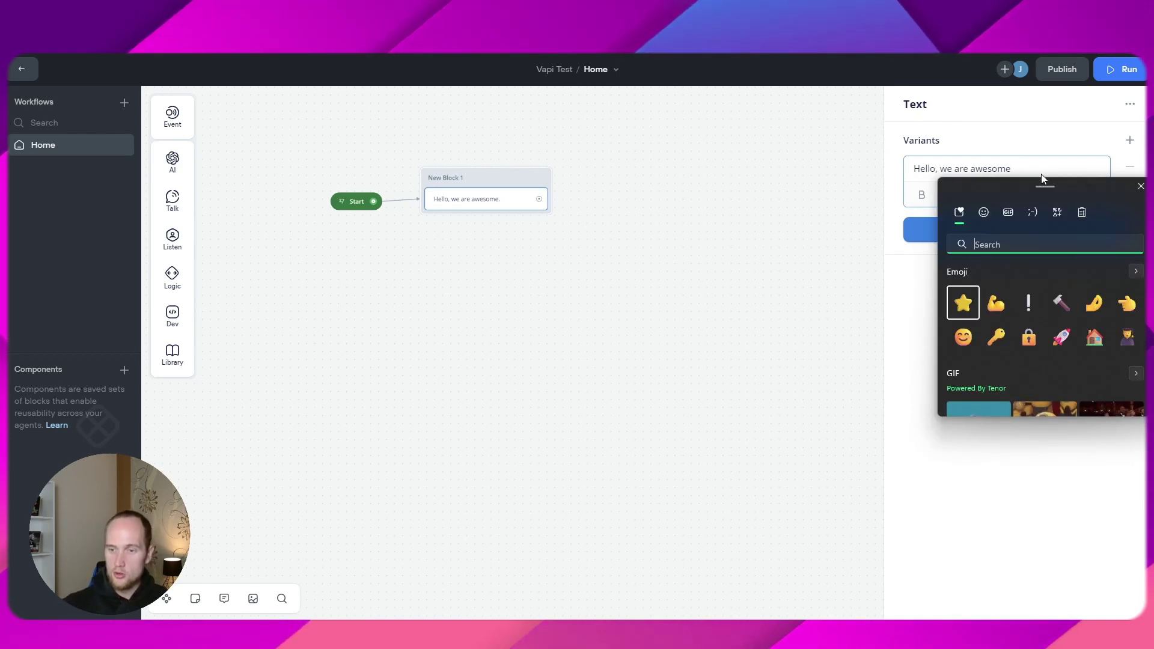
pyautogui.click(994, 301)
pyautogui.moveTo(503, 180); pyautogui.dragTo(497, 191)
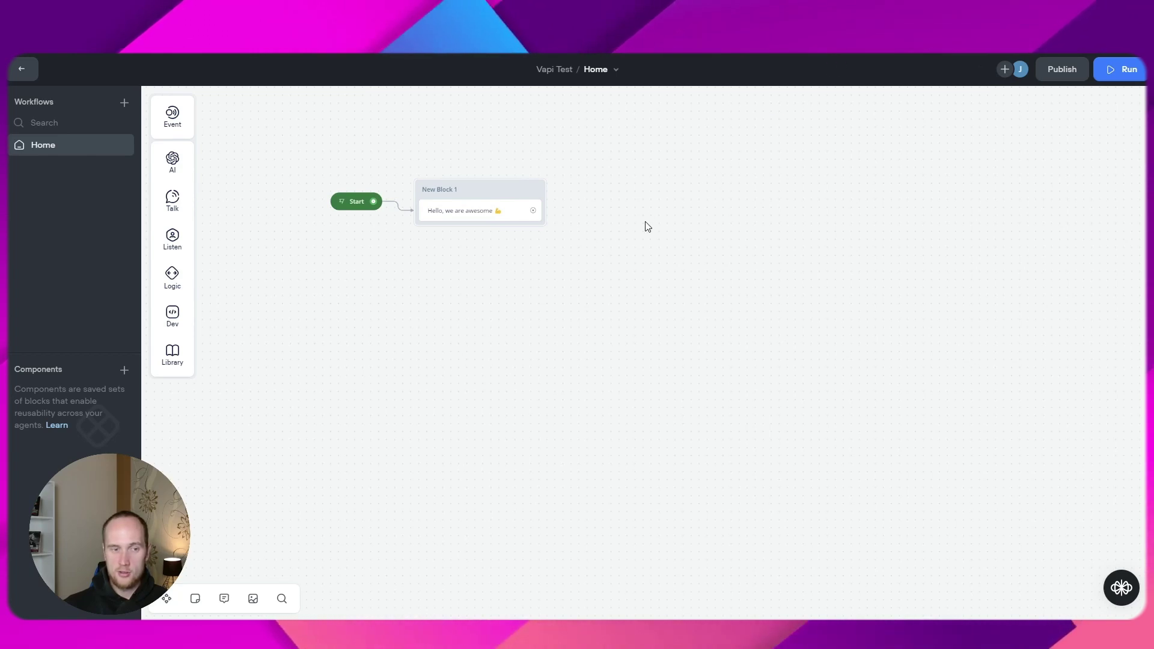
# Publish the agent to production with the version name v1
pyautogui.click(1052, 71)
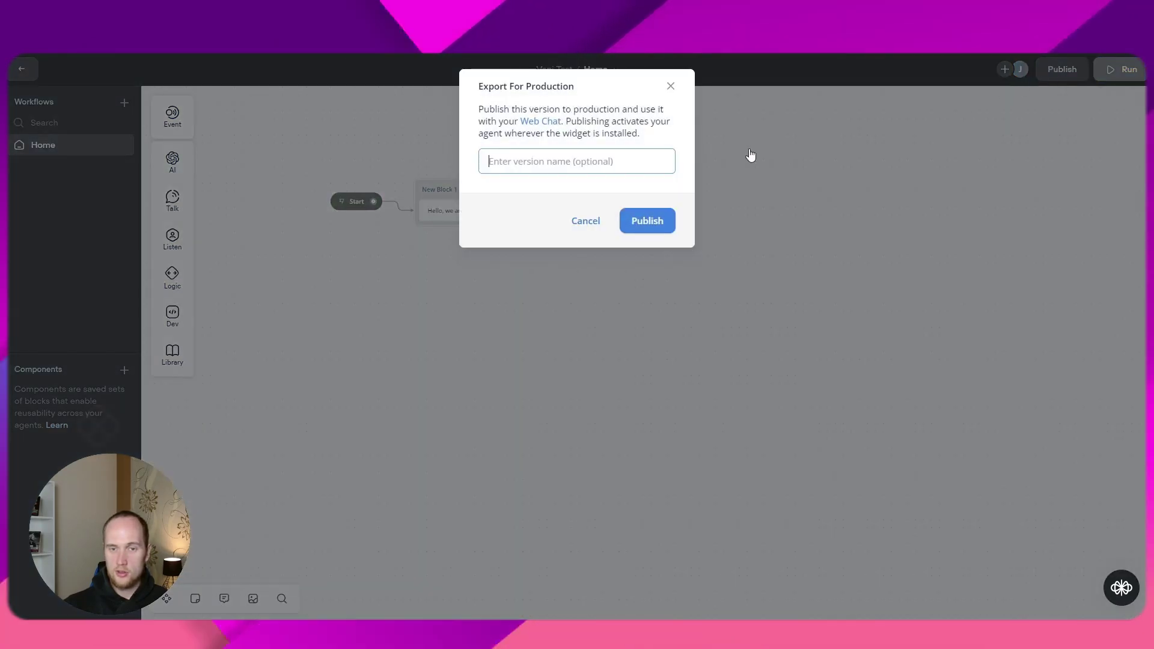
pyautogui.click(564, 160)
pyautogui.write('v1')
pyautogui.click(664, 220)
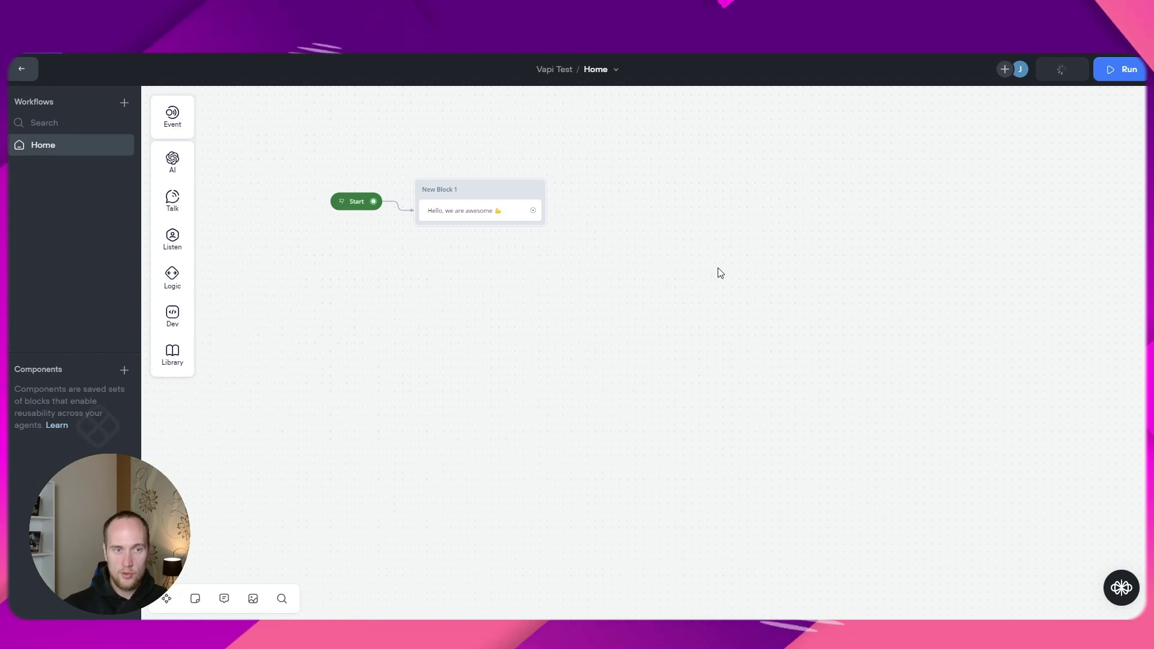
# Leave the workflow canvas and copy the agent's primary API key from its integrations
pyautogui.click(22, 71)
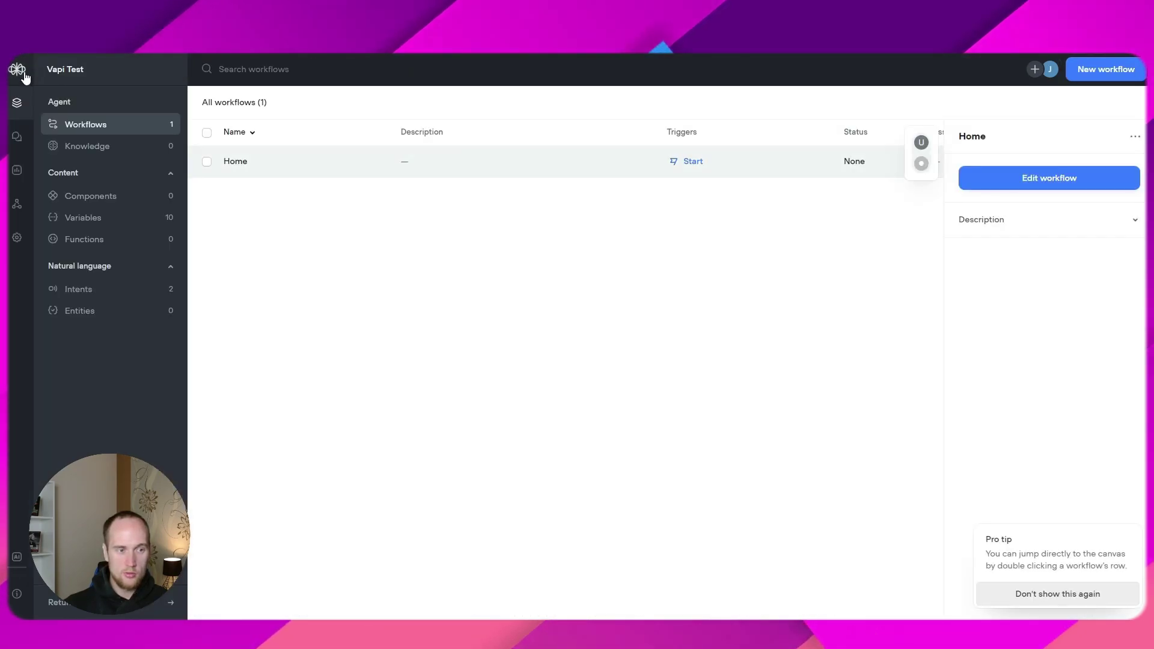
pyautogui.click(17, 205)
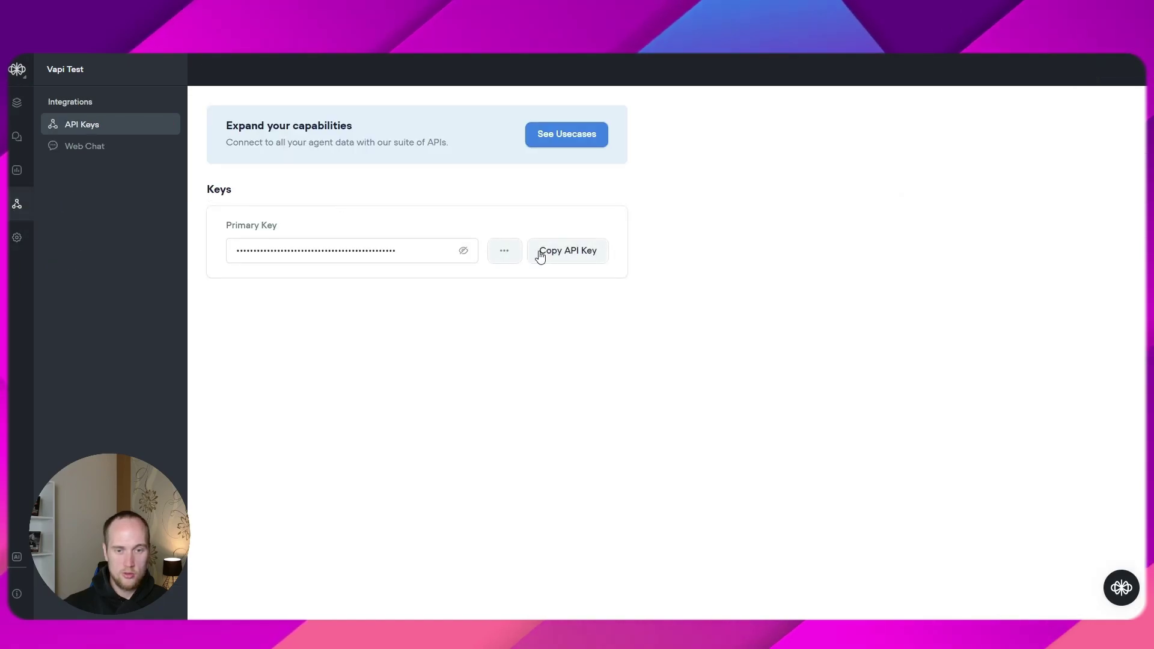
pyautogui.click(564, 263)
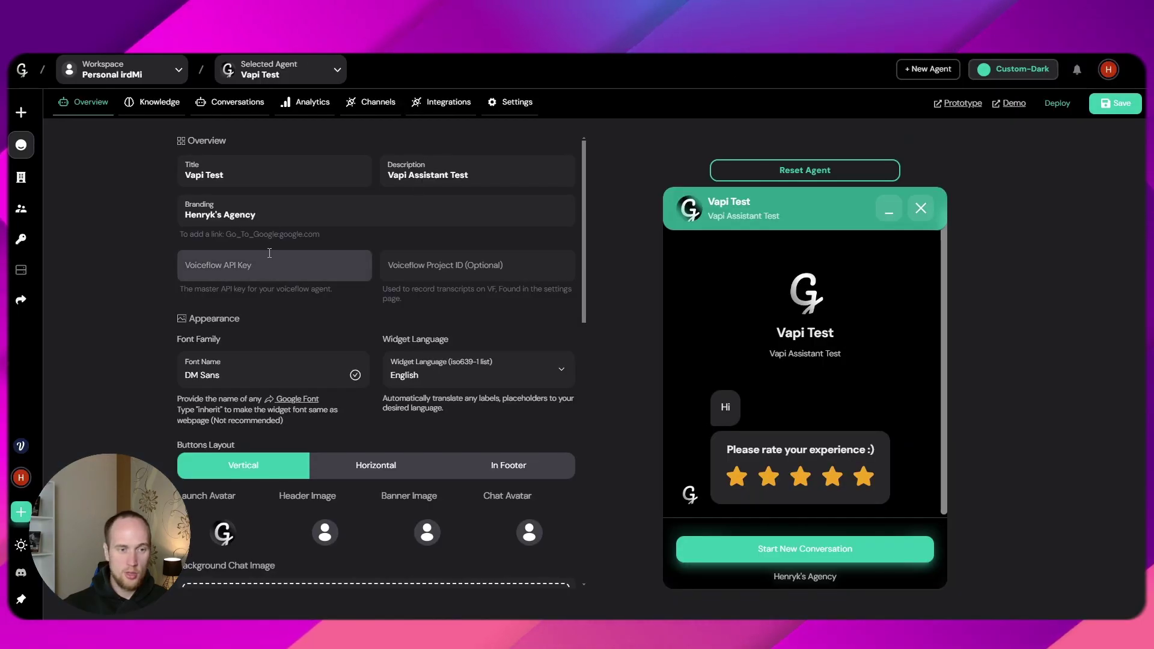
# Paste the Voiceflow API key and project ID into the Vapi Test agent's overview, save, and reset the agent
pyautogui.click(261, 261)
pyautogui.hotkey('ctrl', 'v')
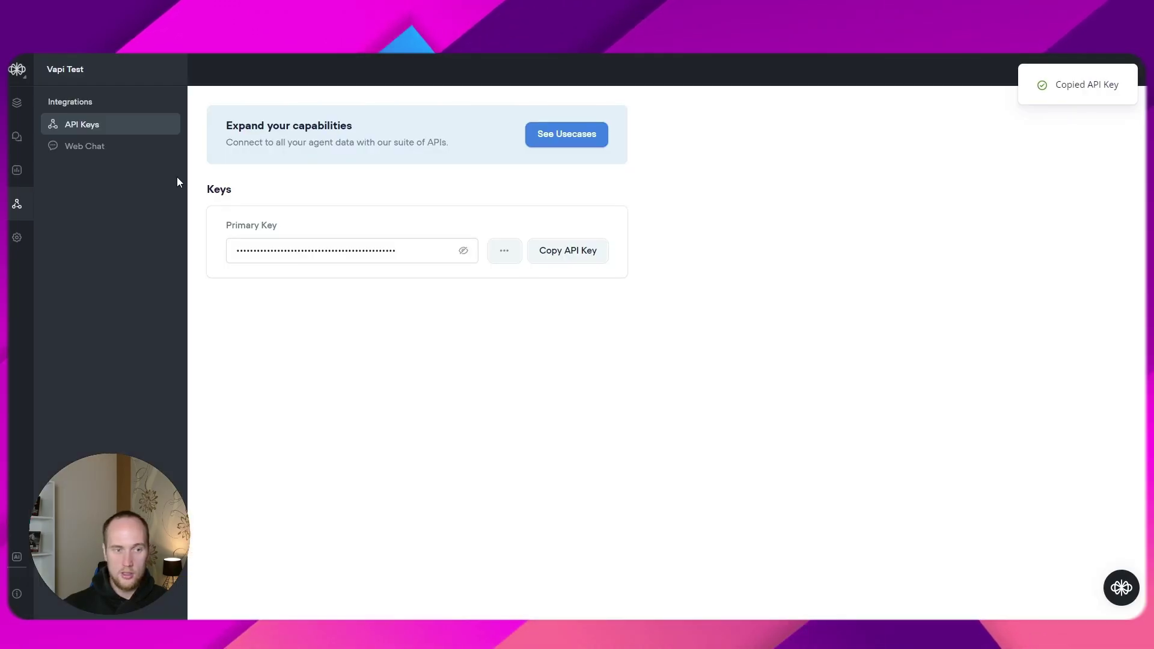
pyautogui.click(88, 147)
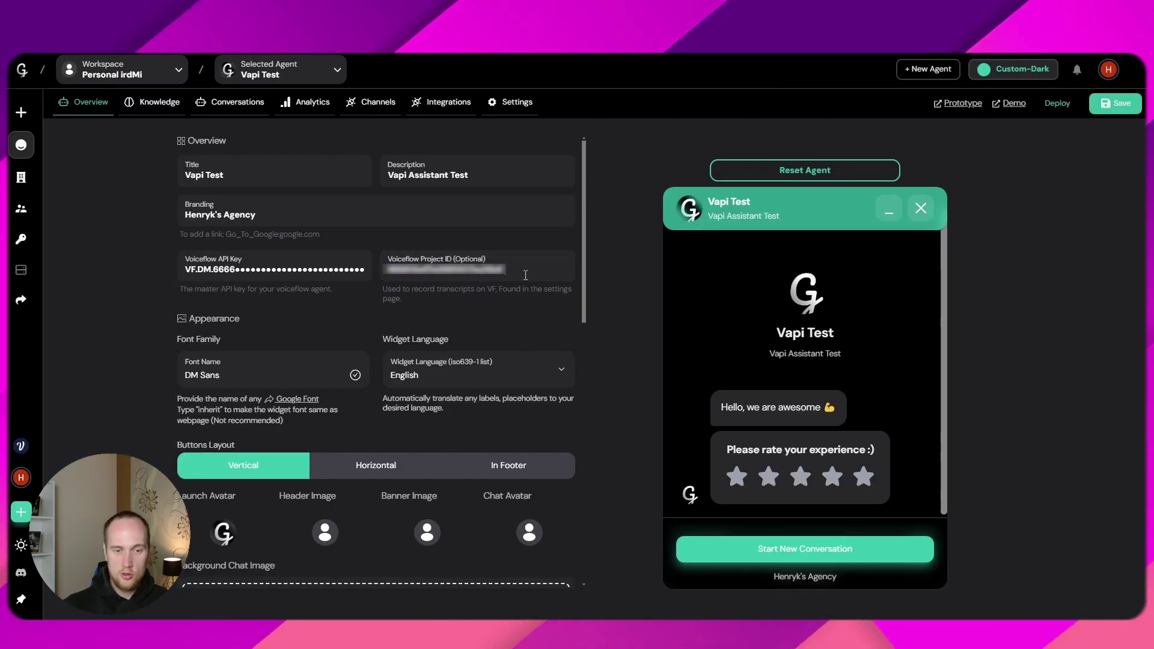
pyautogui.click(1105, 108)
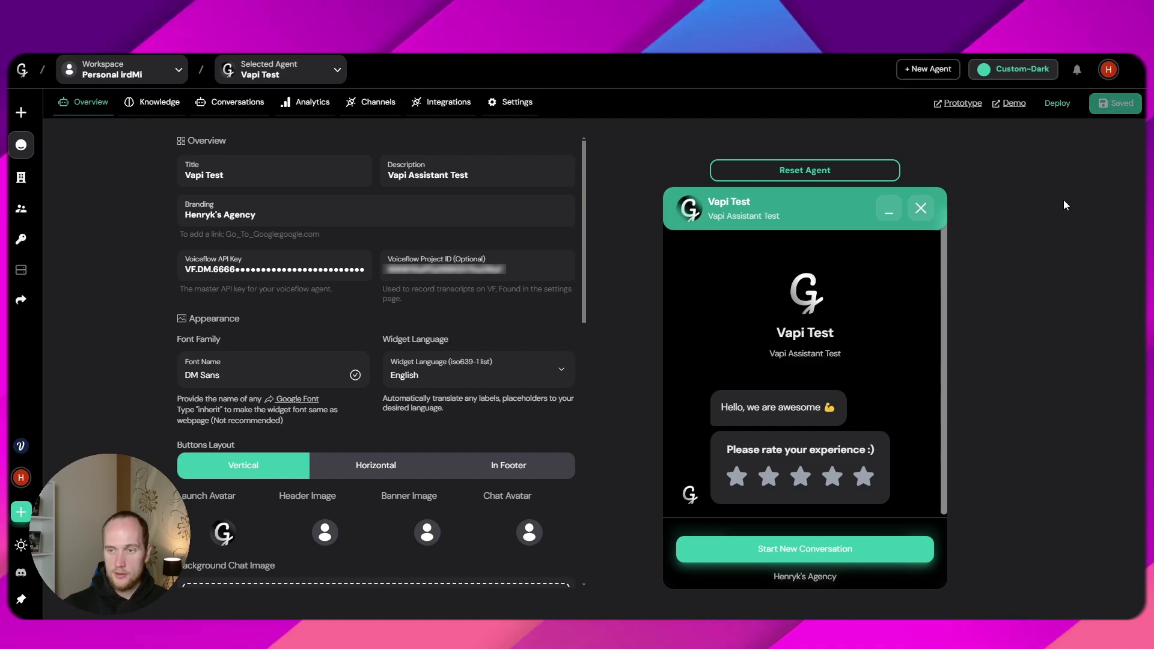
pyautogui.click(772, 174)
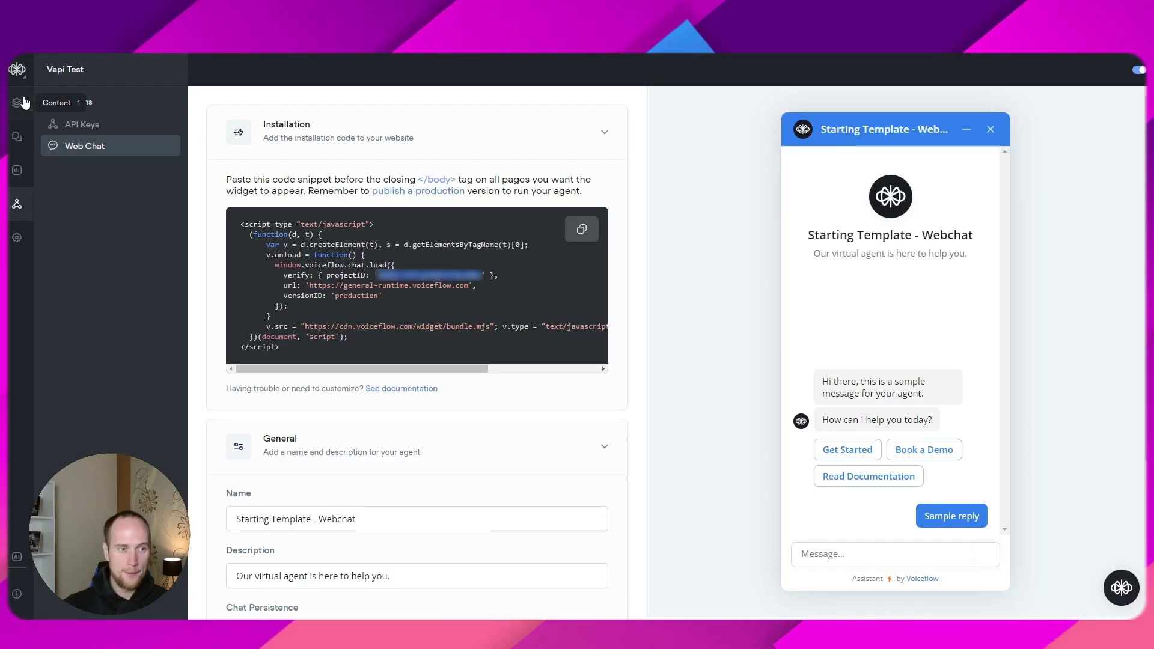
# In Voiceflow's Home workflow, connect a Capture step for the user reply after the greeting block and move it slightly closer
pyautogui.click(24, 103)
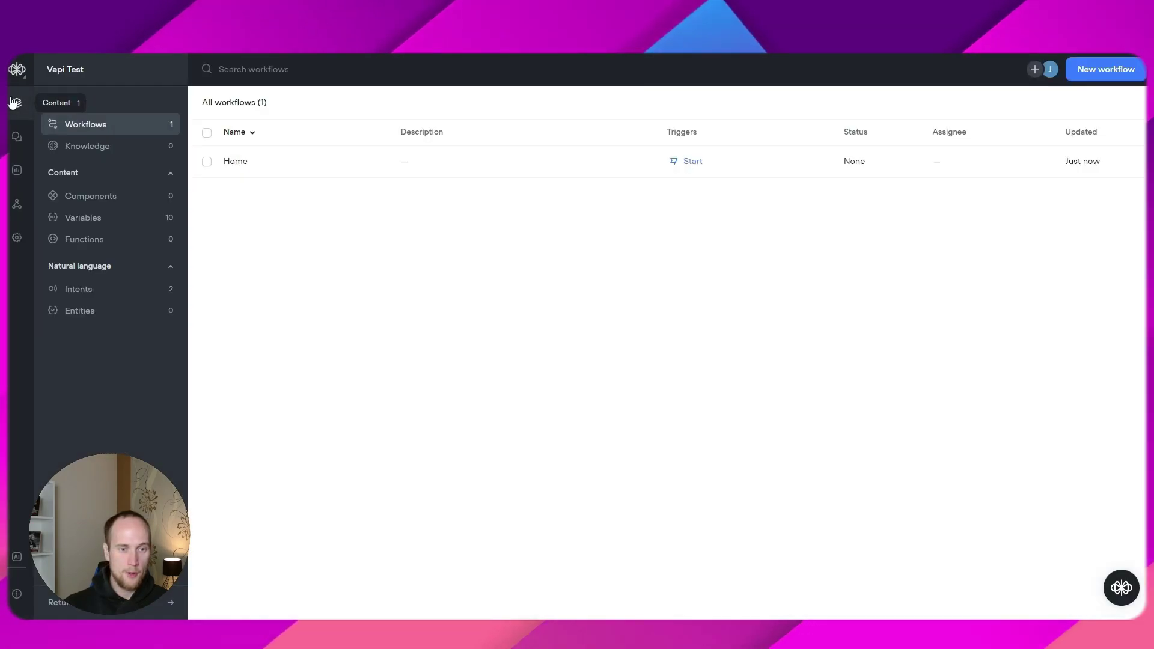
pyautogui.click(510, 169)
pyautogui.click(1049, 178)
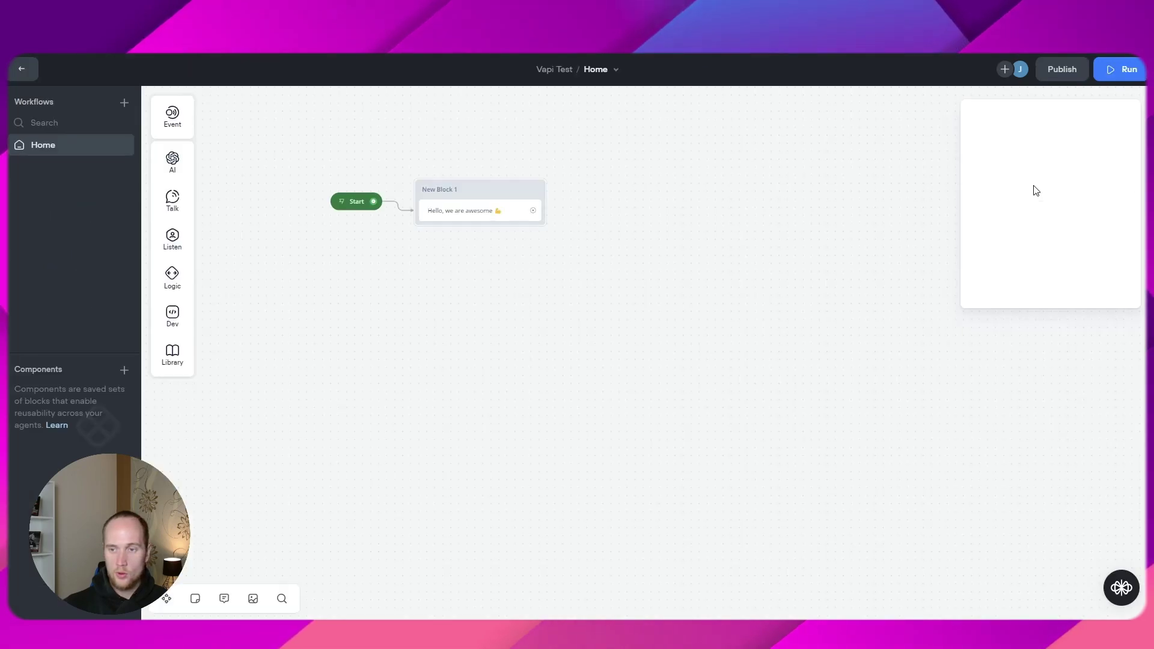
pyautogui.click(532, 208)
pyautogui.moveTo(533, 208); pyautogui.dragTo(613, 193)
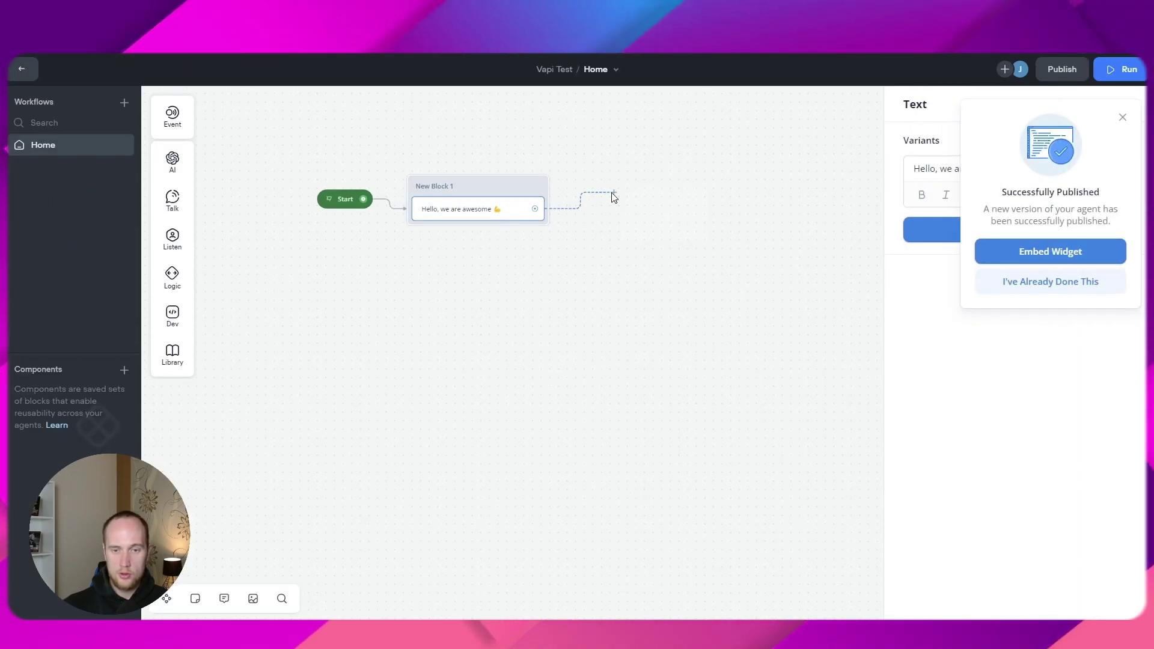
pyautogui.moveTo(673, 259)
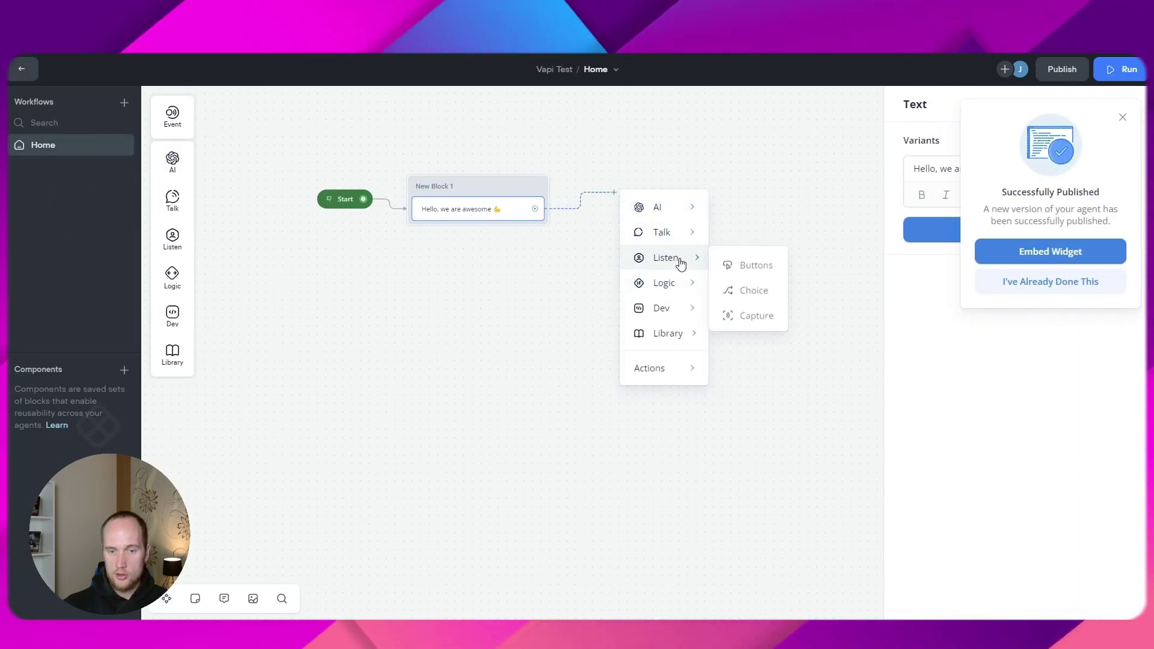
pyautogui.click(756, 313)
pyautogui.click(706, 222)
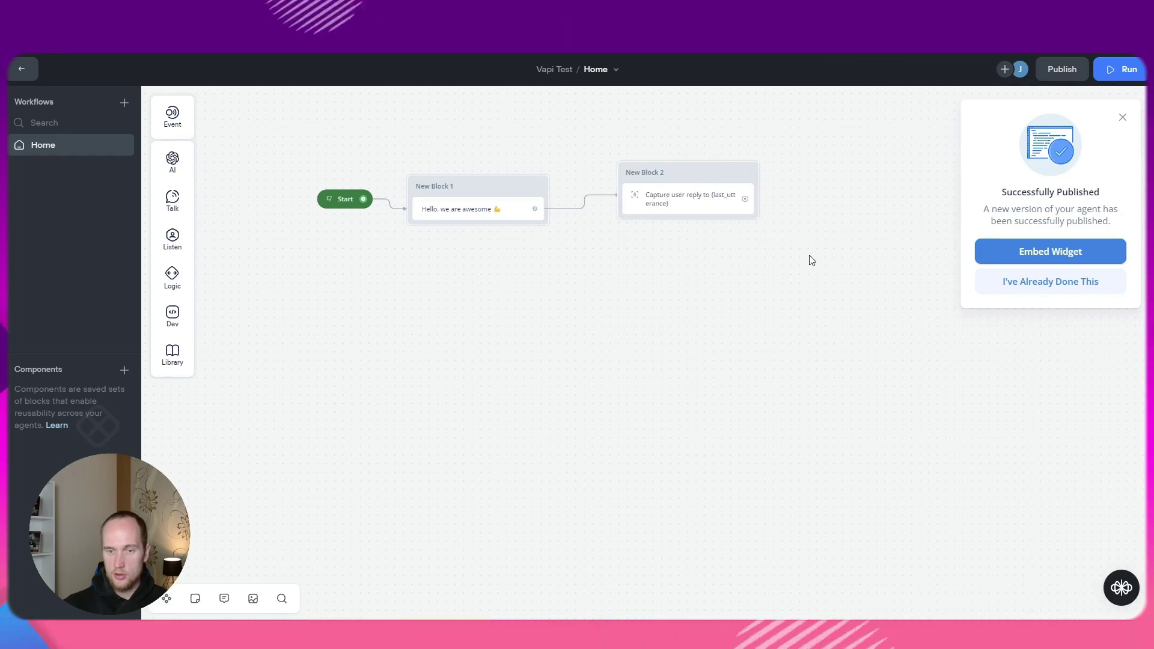
pyautogui.click(1122, 117)
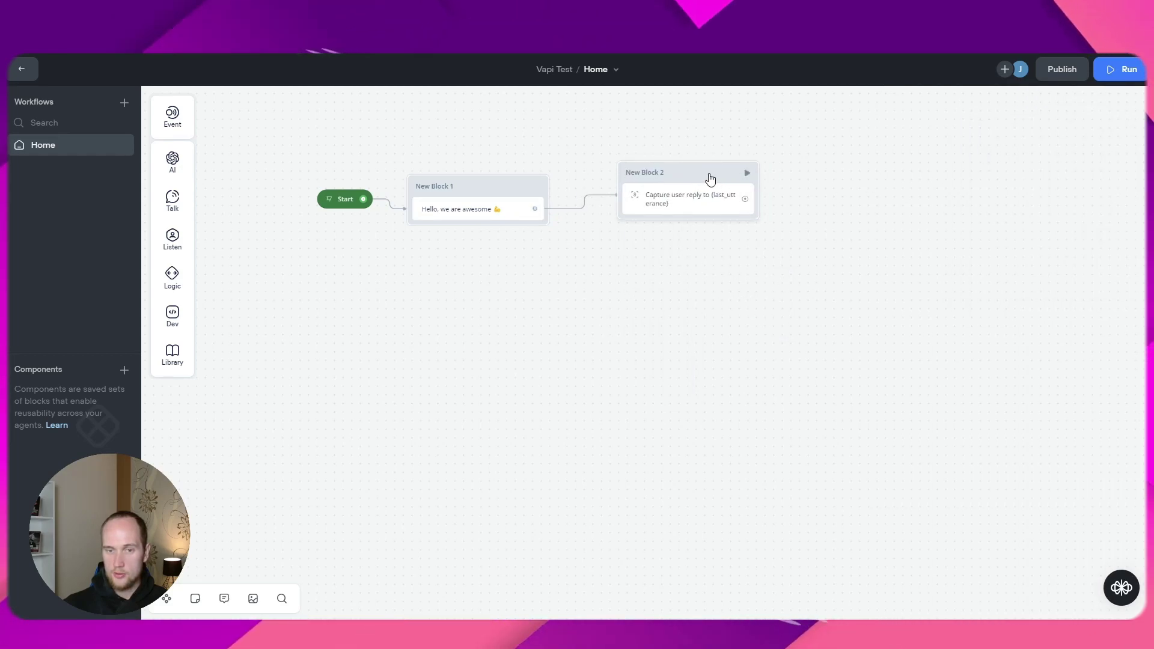
pyautogui.moveTo(708, 178); pyautogui.dragTo(682, 180)
# Publish the updated workflow to production with the version name v1 and dismiss the publish notice
pyautogui.click(1062, 69)
pyautogui.write('v1')
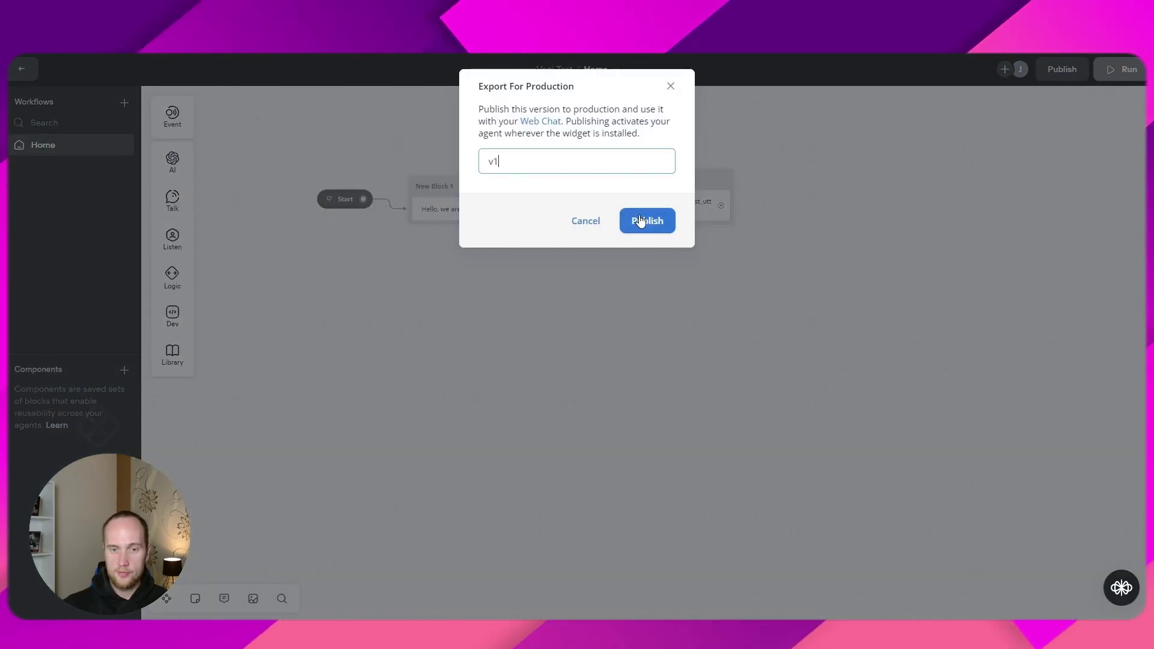
pyautogui.click(644, 219)
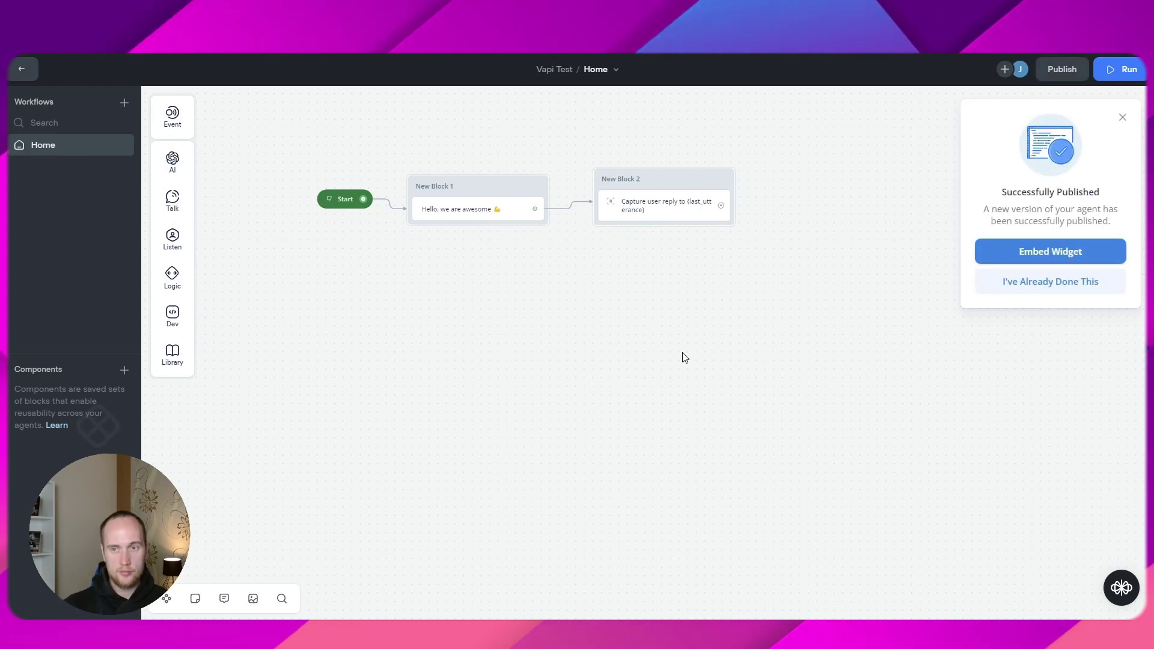
pyautogui.click(1123, 119)
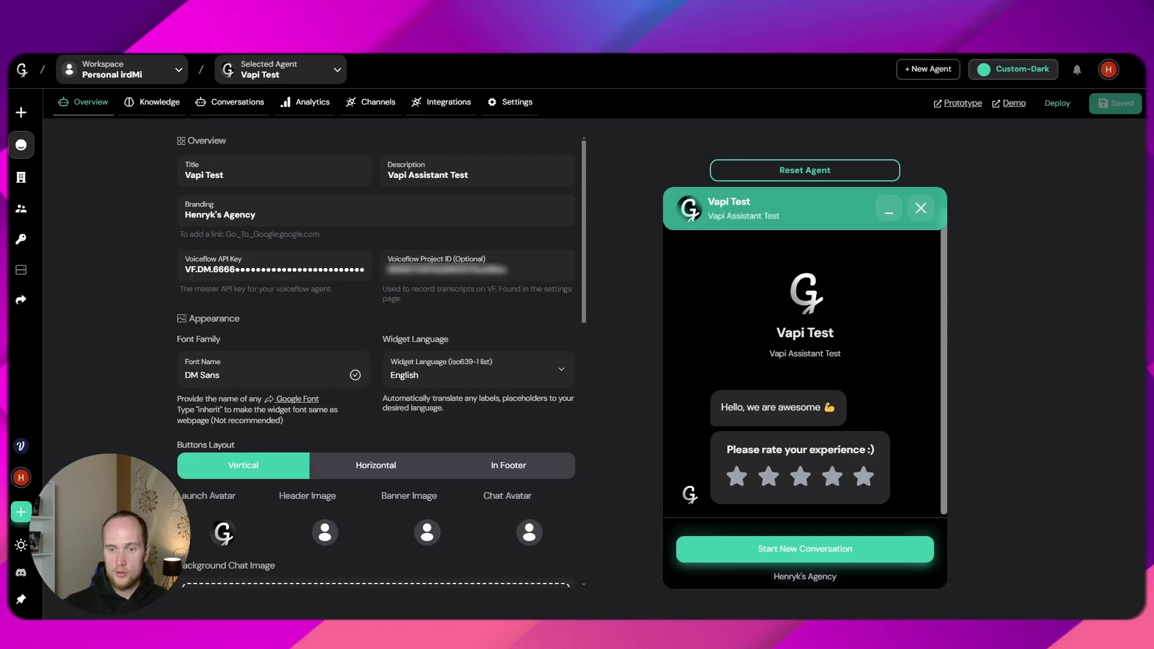
# Switch to Voiceglow and start a new conversation in the agent's widget preview
pyautogui.click(845, 549)
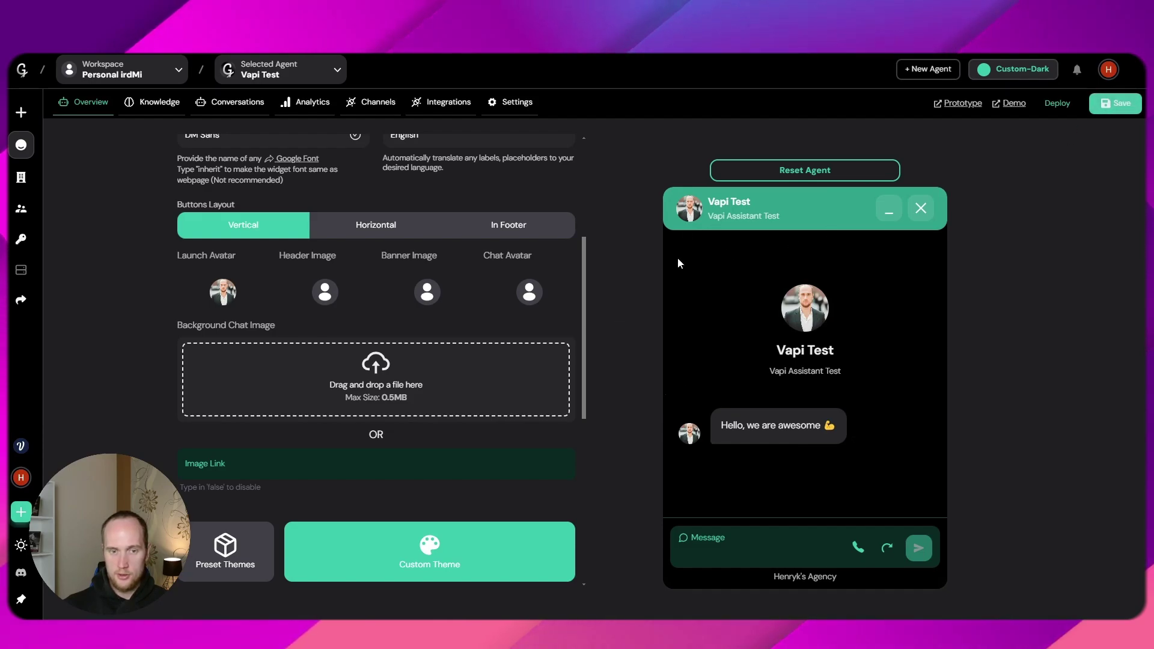
pyautogui.scroll(-2, 609, 316)
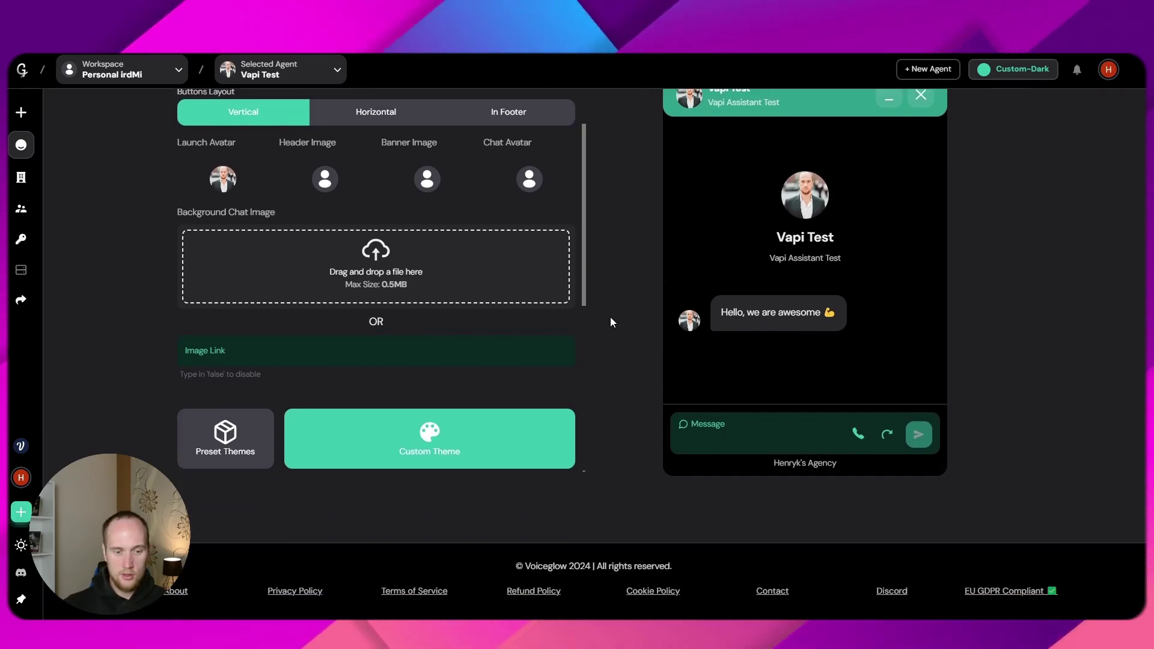
pyautogui.scroll(2, 611, 322)
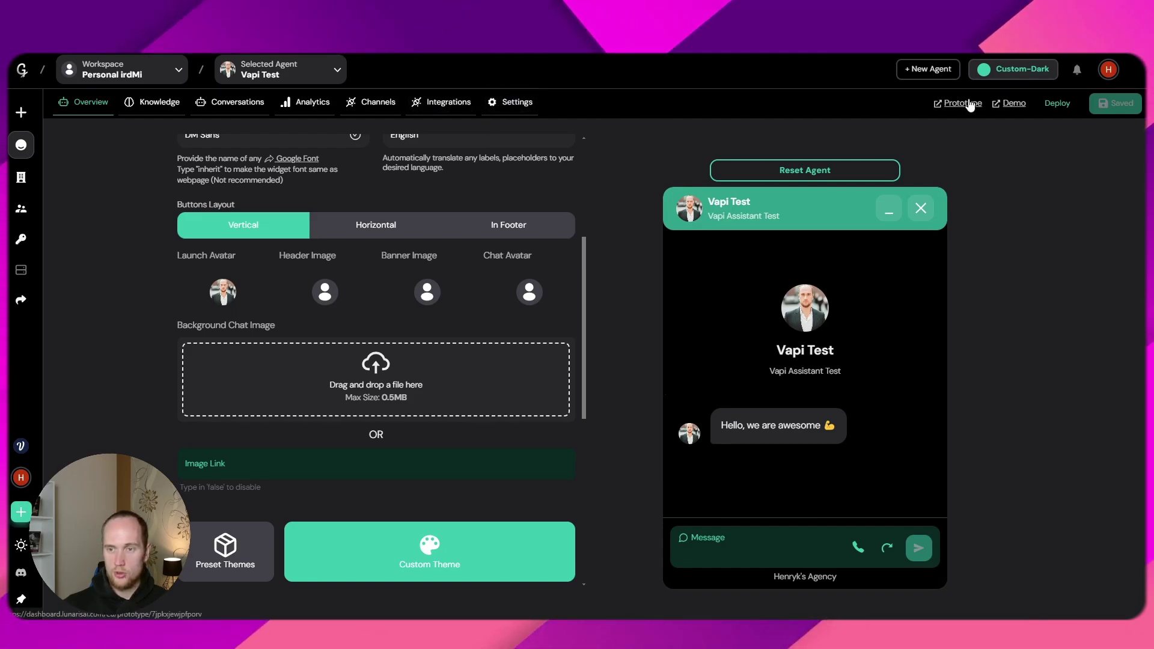
# Open the agent's deployment script, choose the Popup version, and copy its embed code
pyautogui.click(1057, 103)
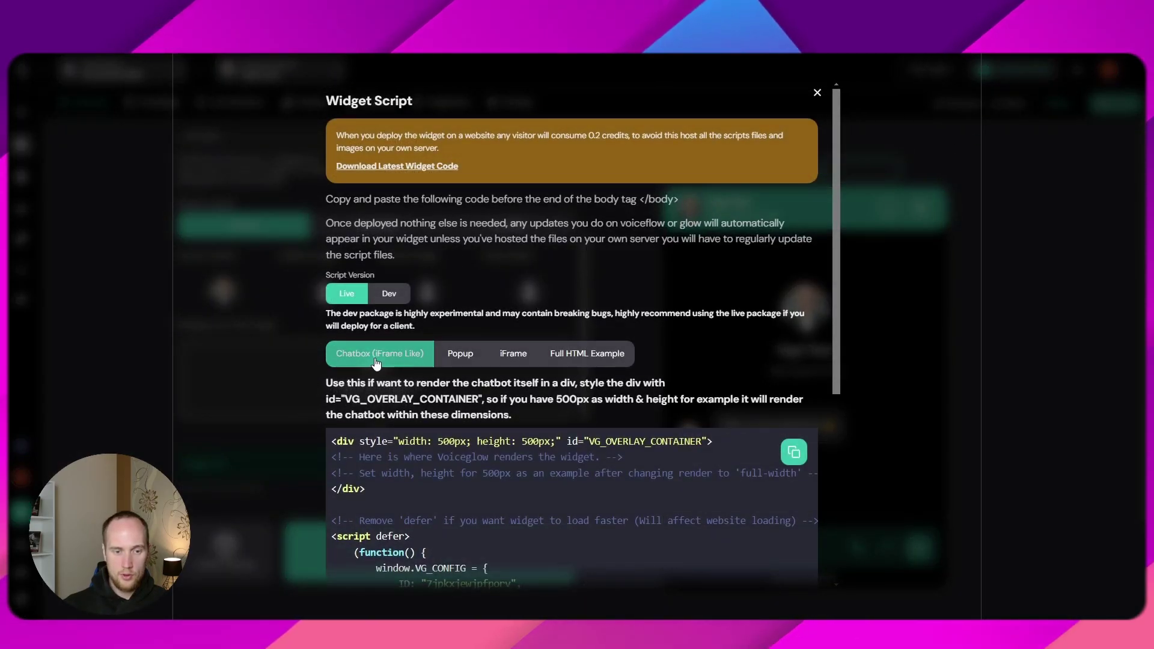
pyautogui.click(458, 359)
pyautogui.scroll(-1, 458, 360)
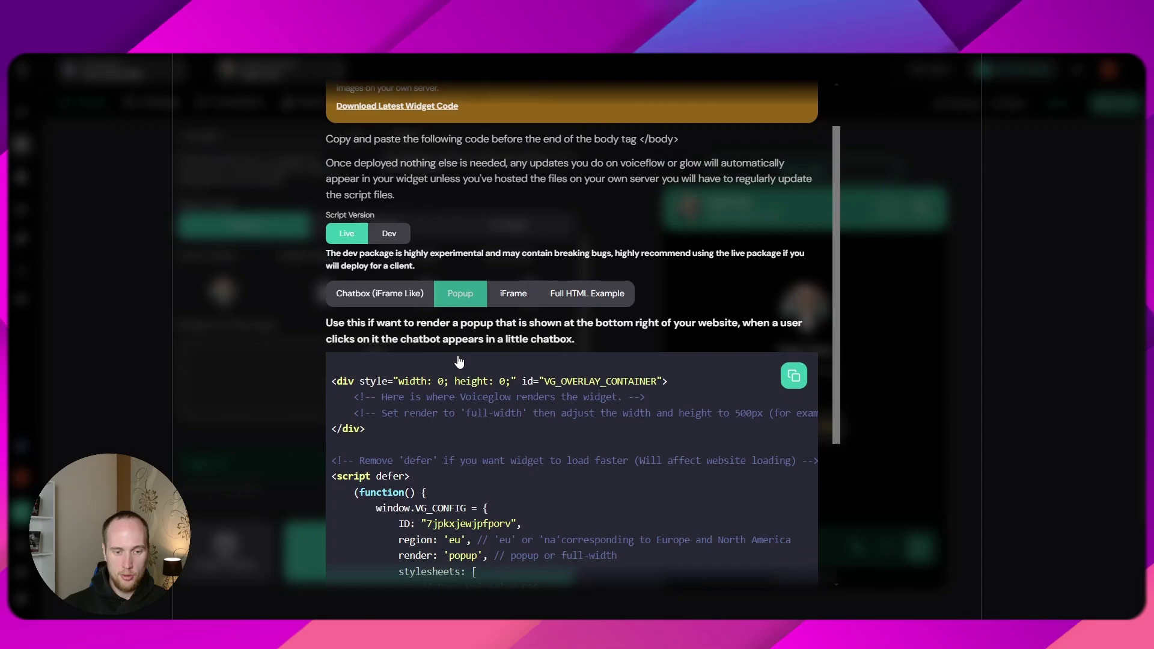
pyautogui.click(794, 378)
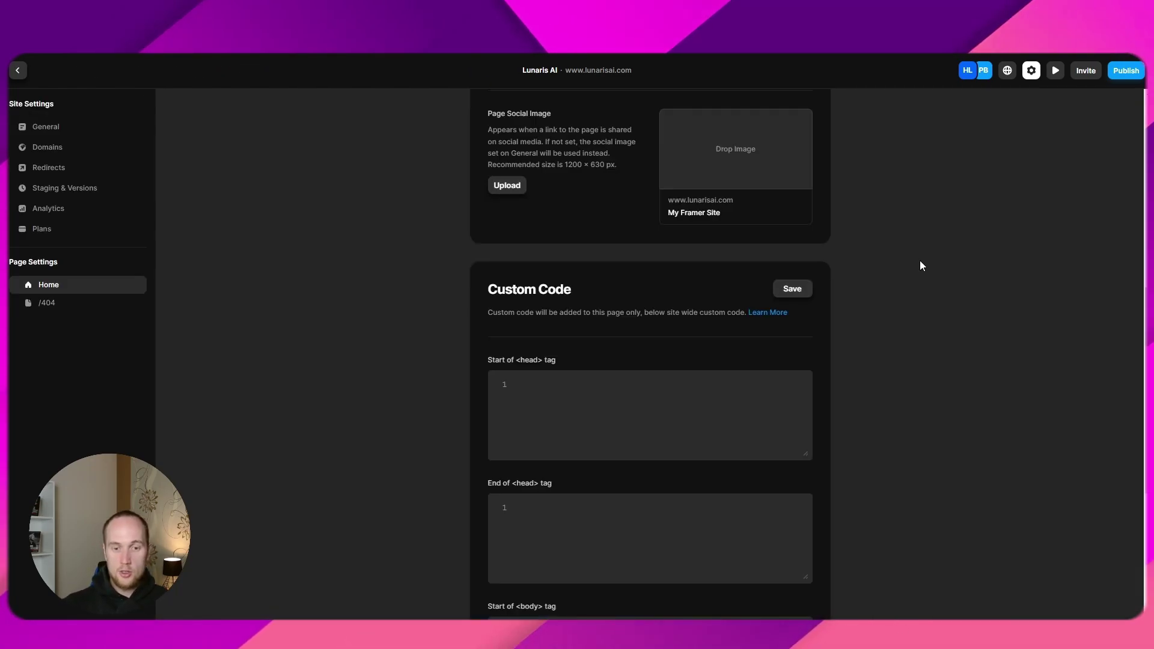
# In Framer, paste the widget script into the Home page's custom code at the end of the <body> tag and save
pyautogui.scroll(-5, 919, 261)
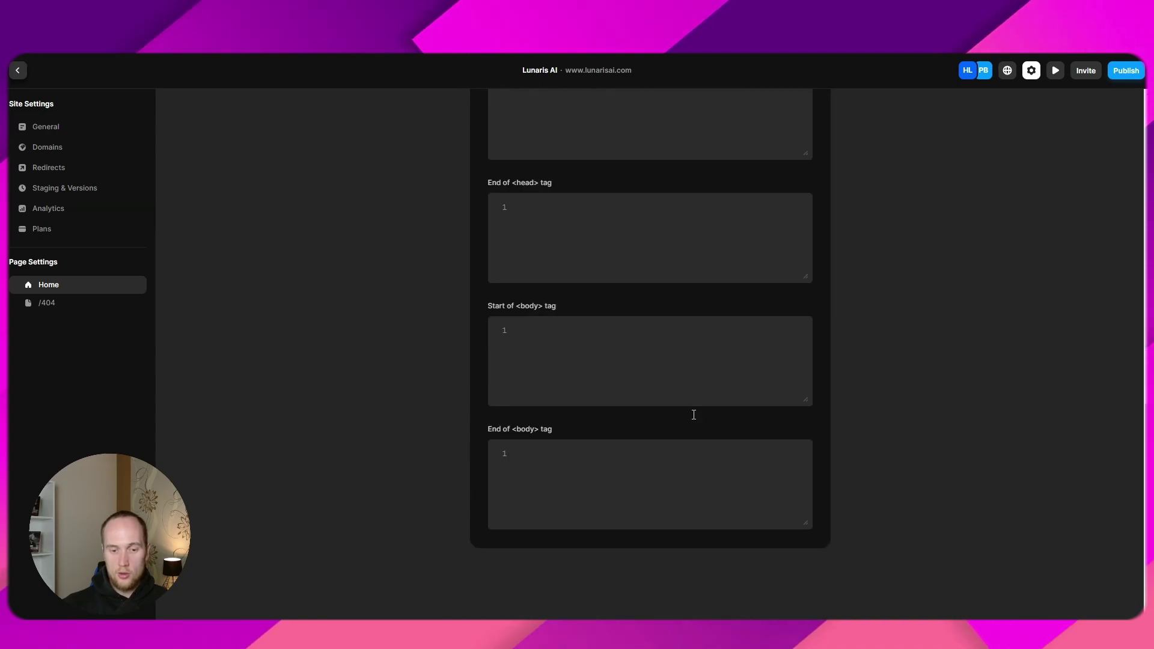
pyautogui.click(575, 463)
pyautogui.hotkey('ctrl', 'v')
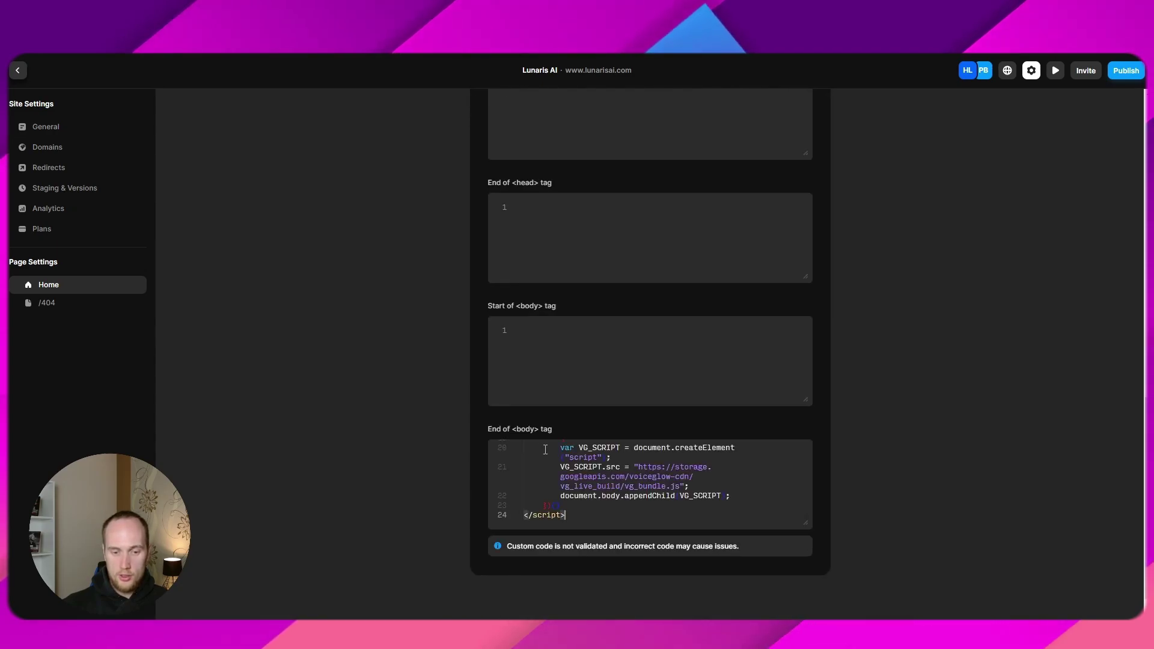
pyautogui.scroll(5, 864, 377)
pyautogui.scroll(-5, 832, 307)
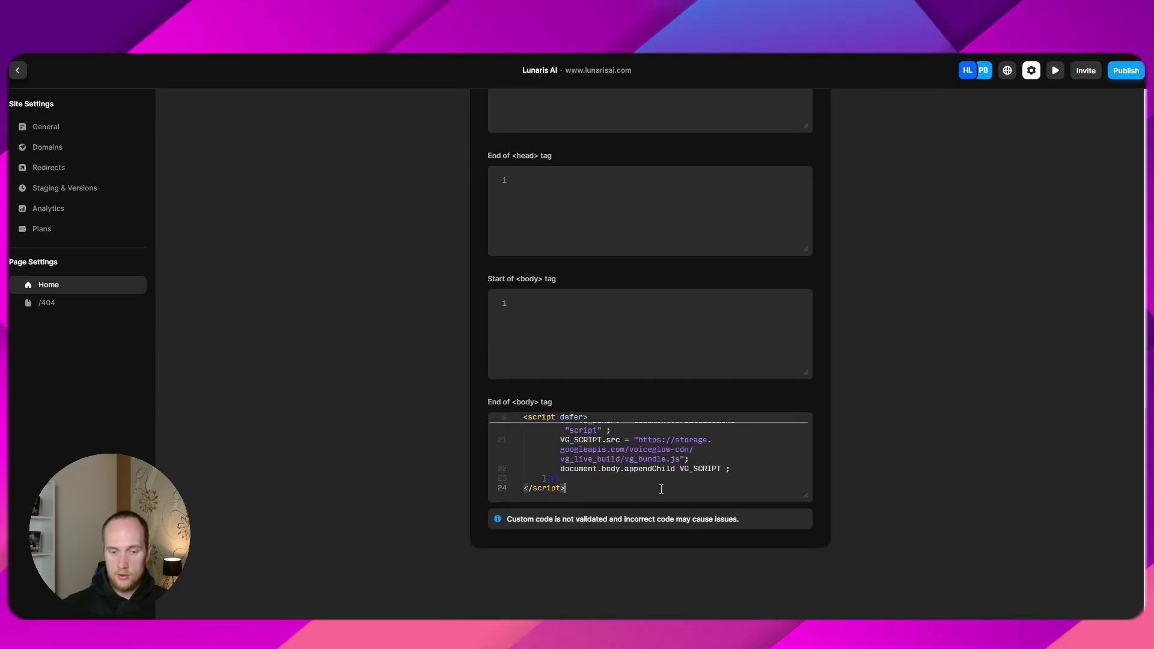
pyautogui.scroll(5, 848, 384)
pyautogui.hotkey('ctrl', 's')
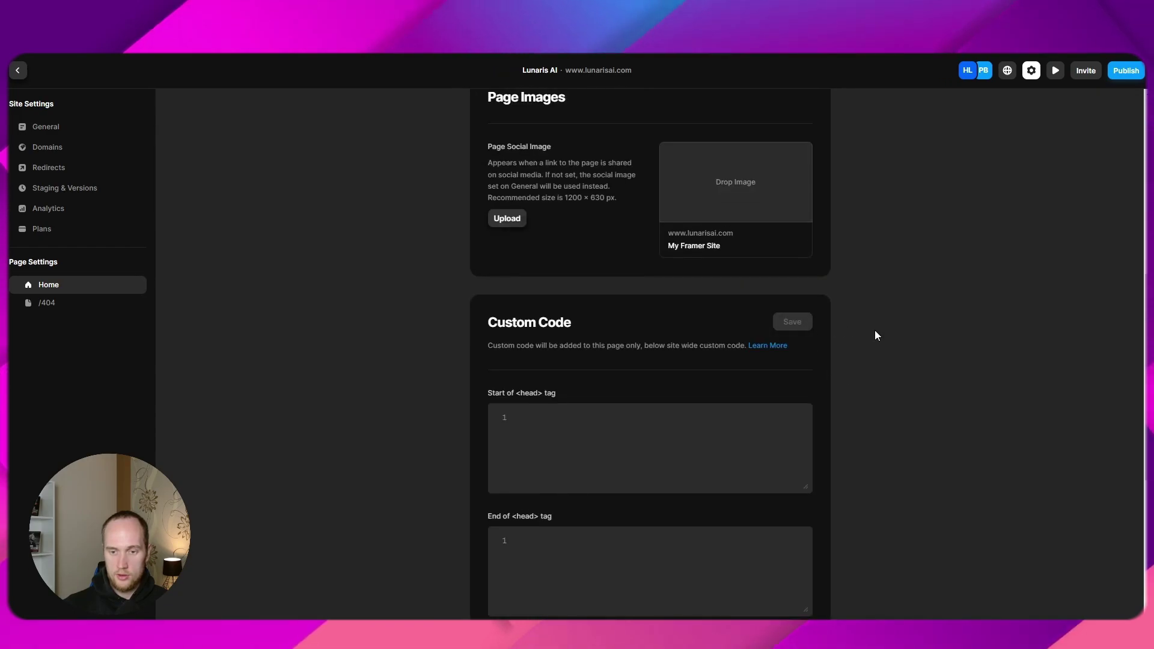
pyautogui.scroll(-2, 900, 360)
pyautogui.scroll(4, 904, 355)
pyautogui.click(1125, 71)
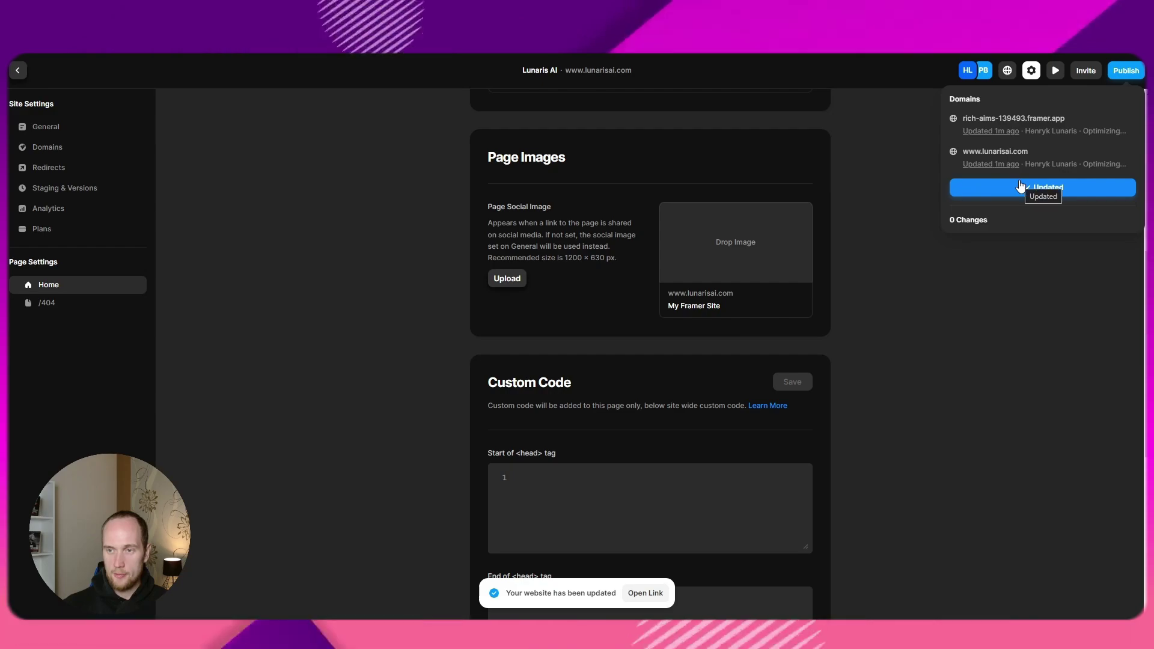
pyautogui.click(990, 153)
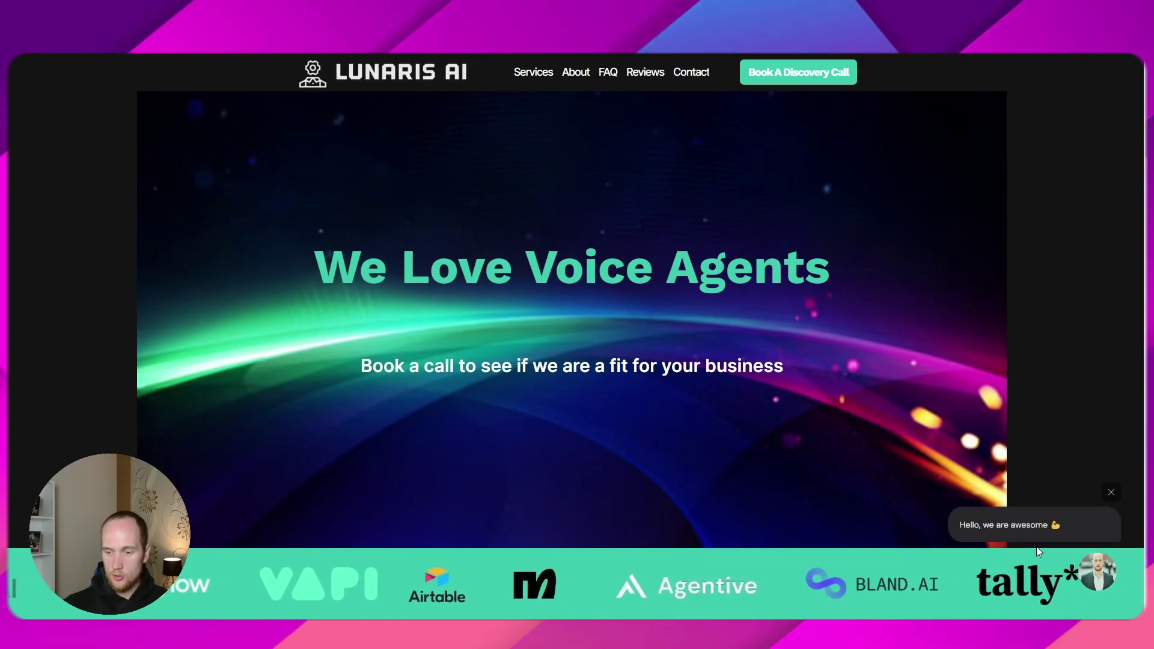
# Test the website's chat widget with a voice call, allowing microphone access, muting and ending the call, and activate its message field
pyautogui.click(1094, 577)
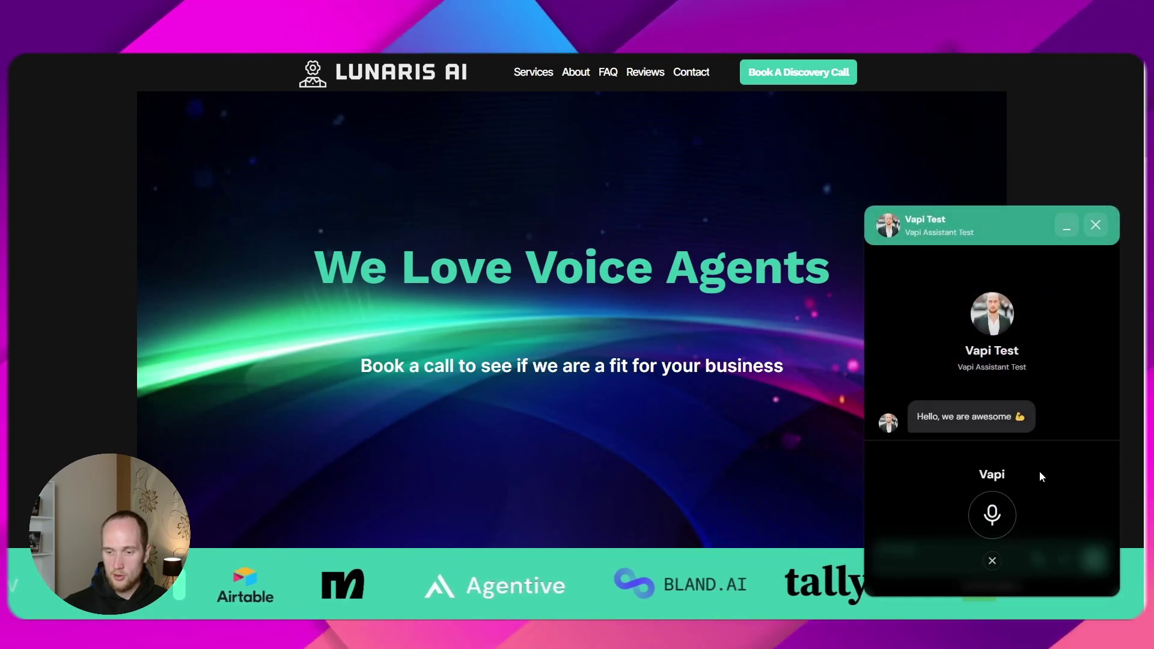
pyautogui.click(993, 560)
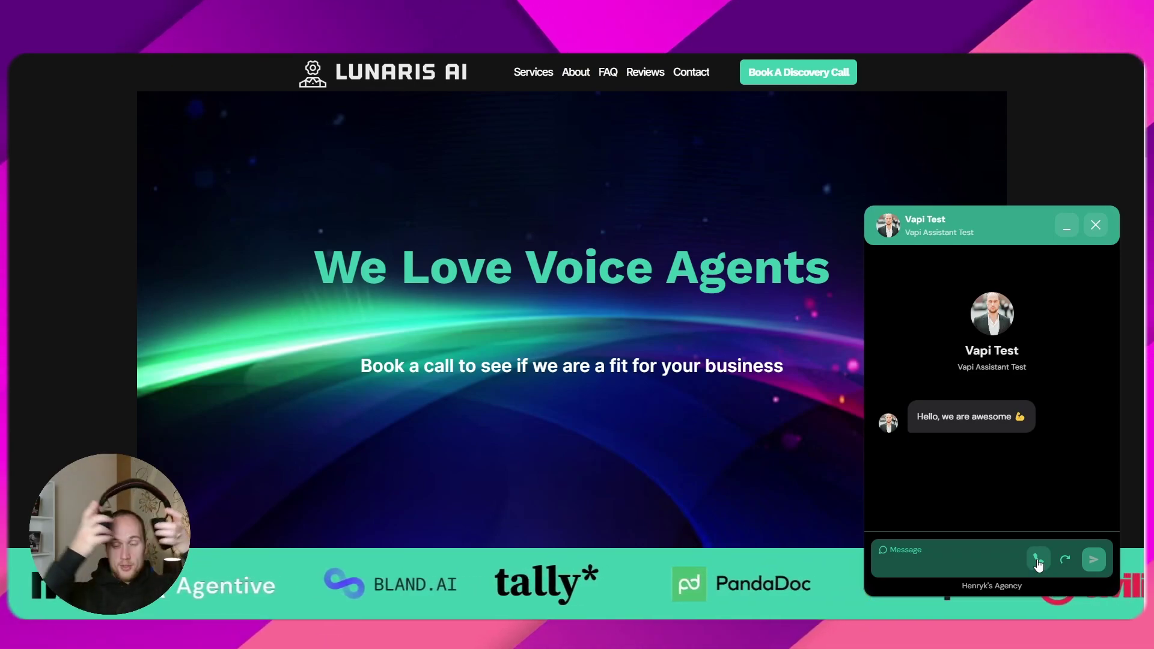
pyautogui.click(1038, 561)
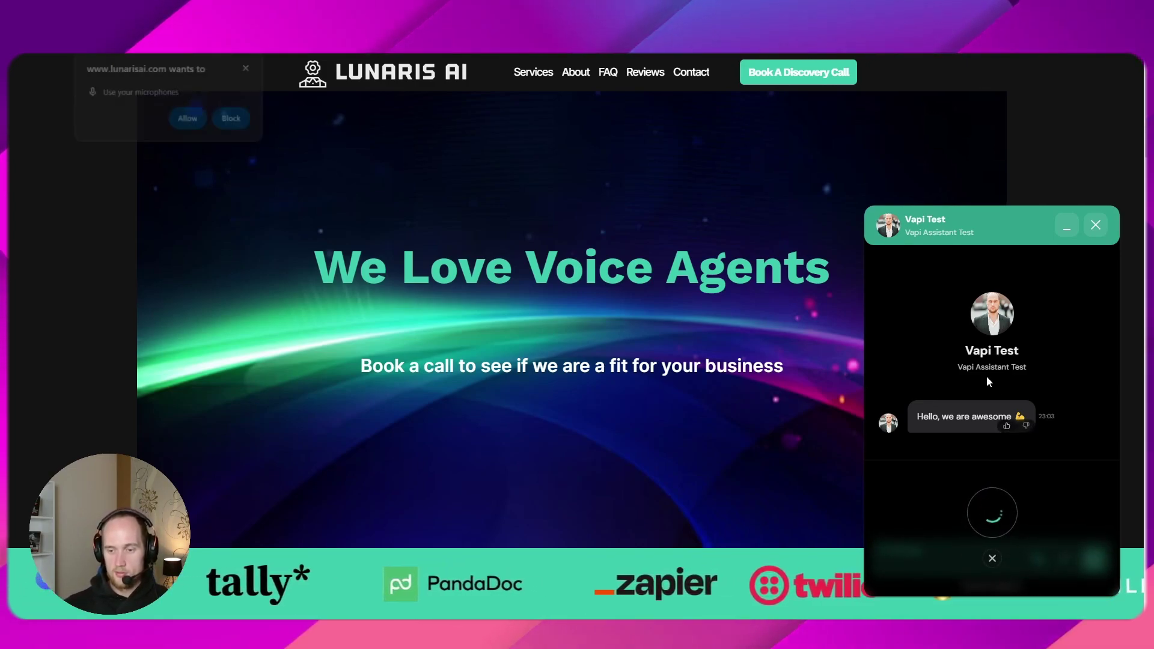
pyautogui.click(188, 119)
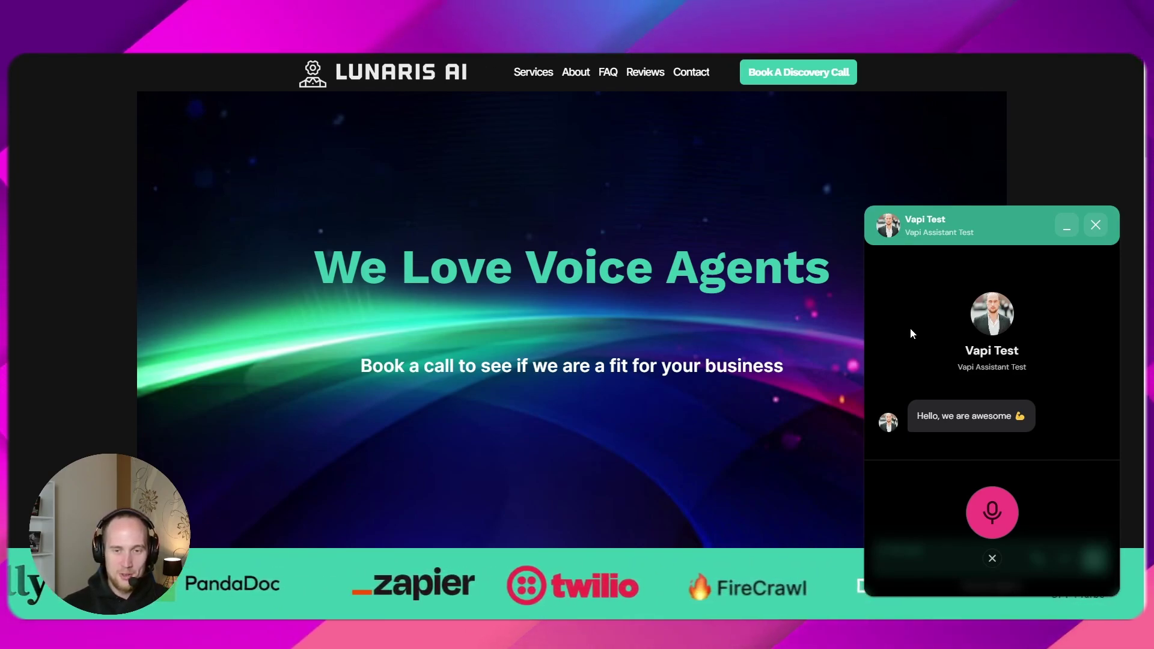
pyautogui.click(993, 514)
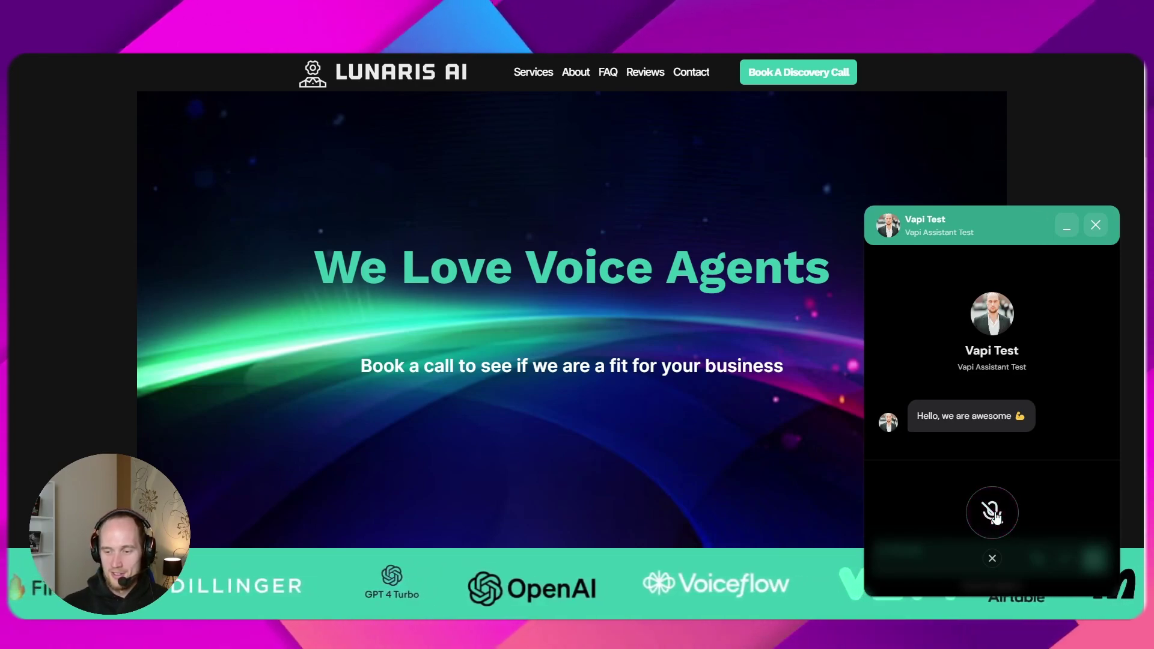
pyautogui.click(992, 558)
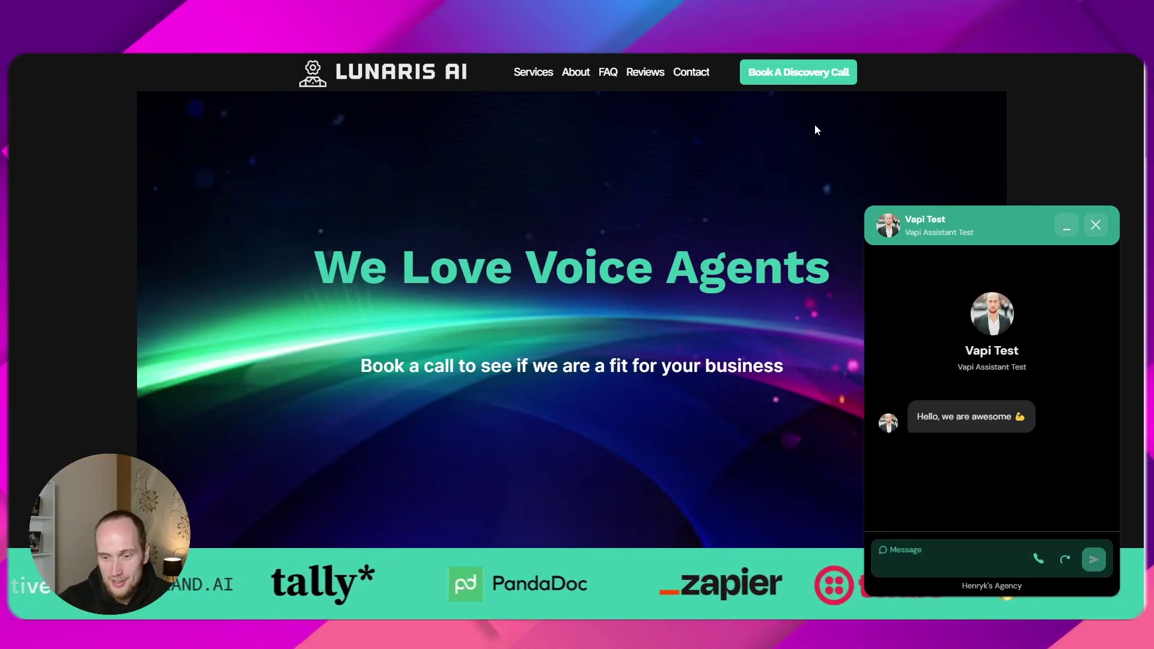
pyautogui.click(915, 562)
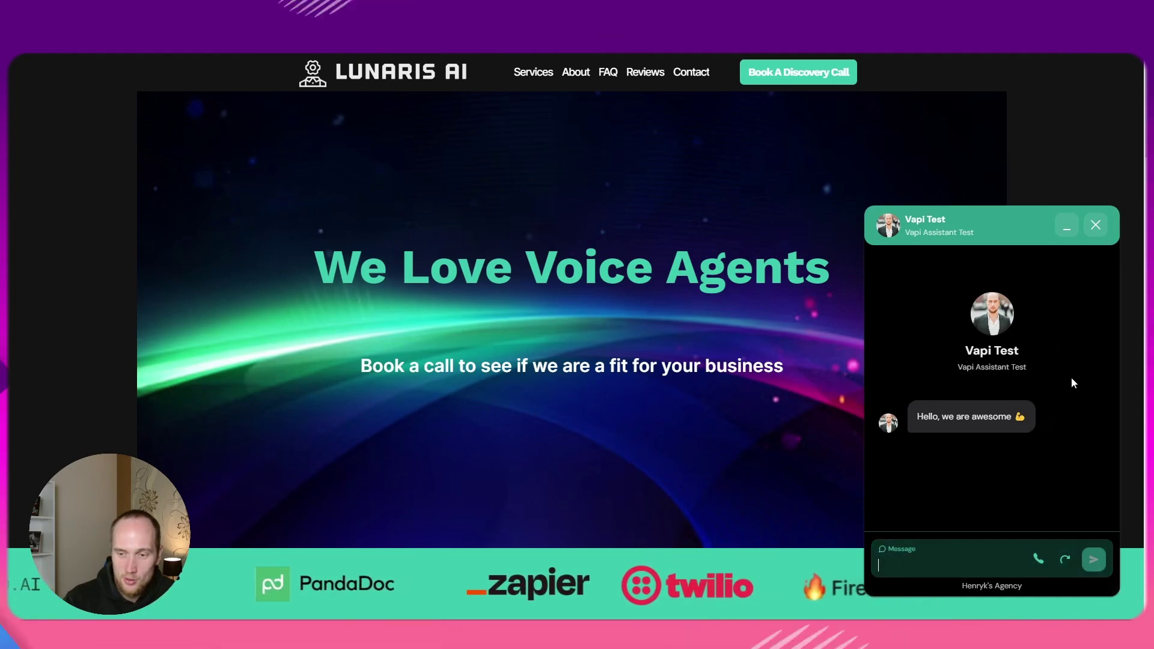
pyautogui.moveTo(978, 414)
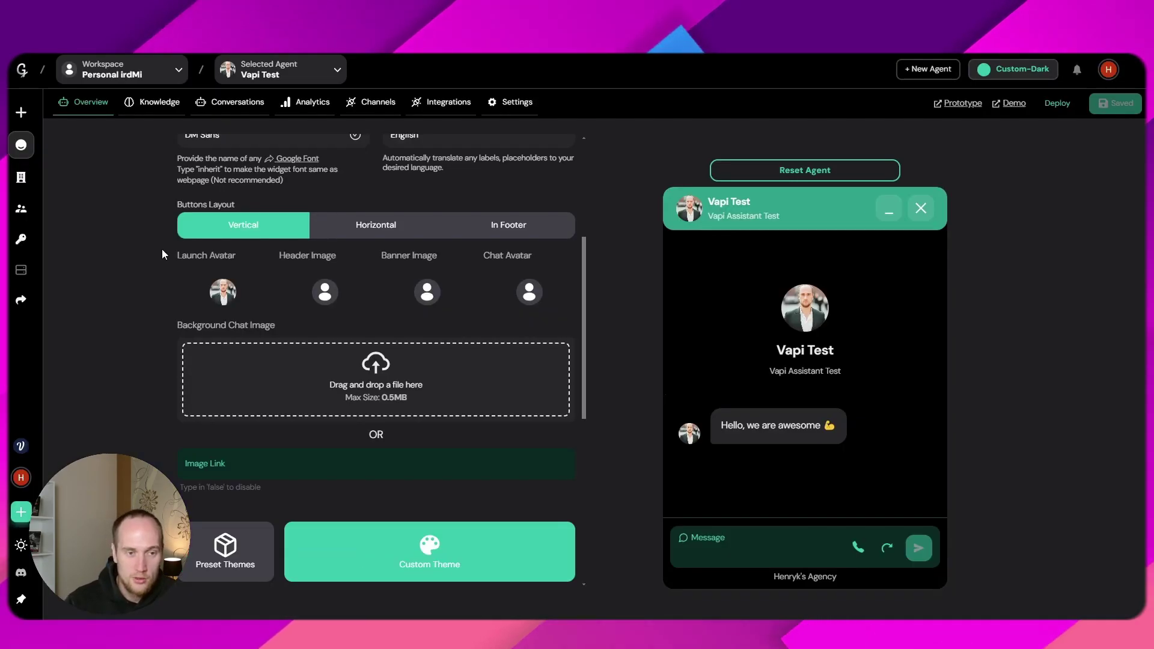
# Review the Vapi Test agent's overview and appearance settings, including the available widget language options, without changing the language
pyautogui.scroll(5, 302, 198)
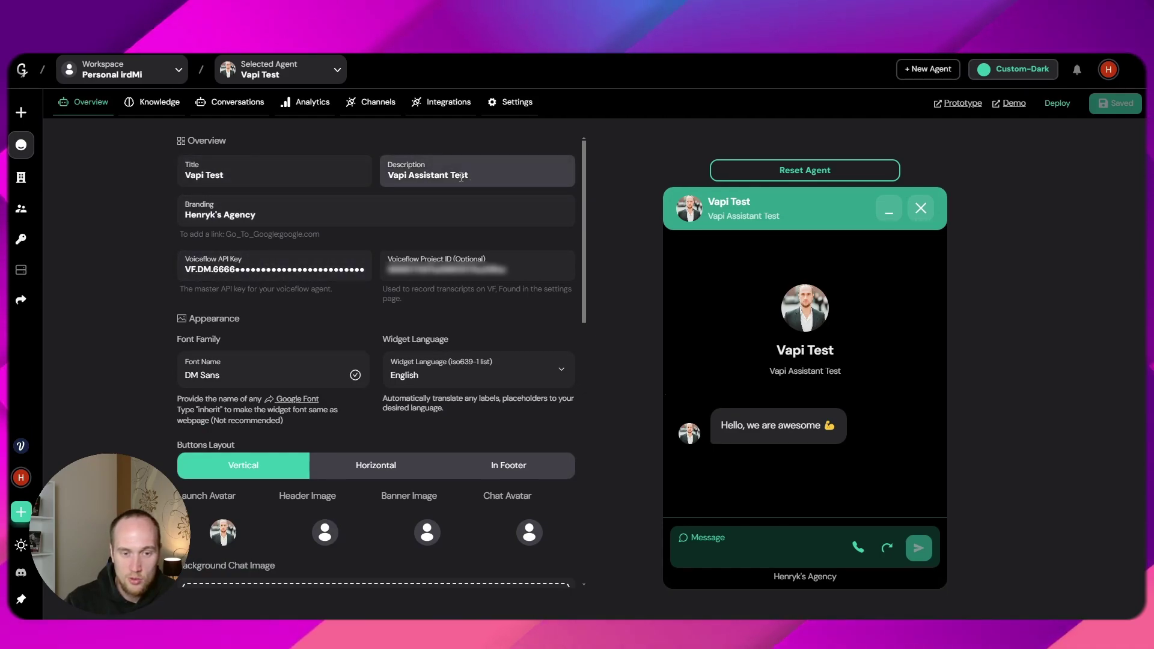
pyautogui.click(464, 364)
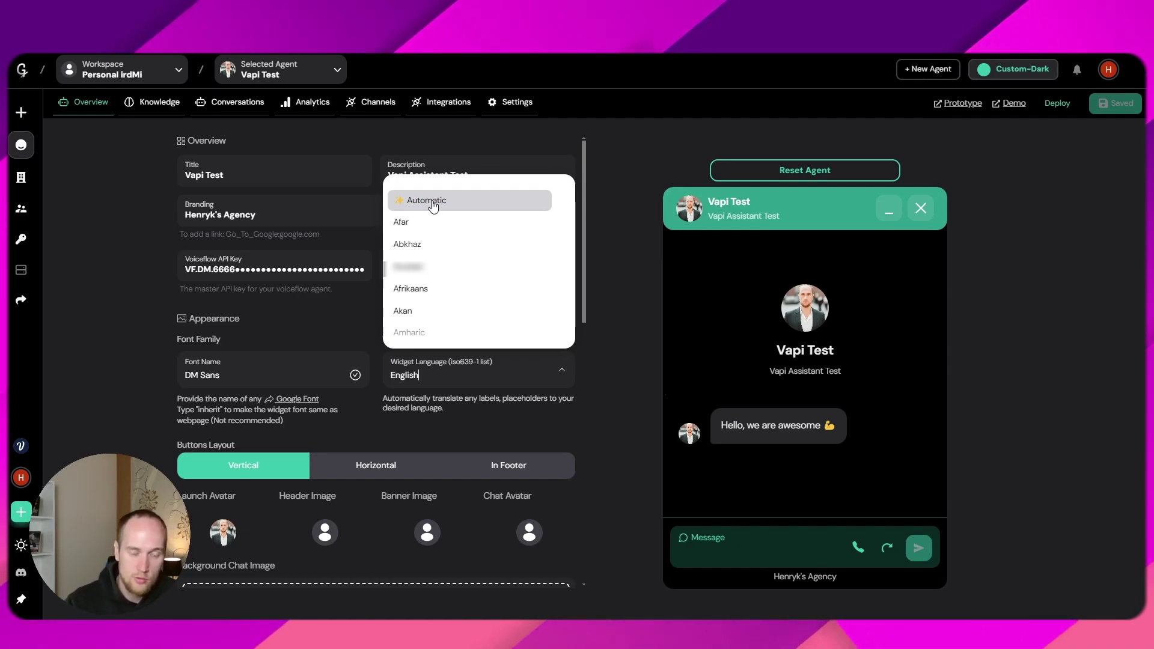
pyautogui.click(619, 199)
pyautogui.scroll(-4, 622, 270)
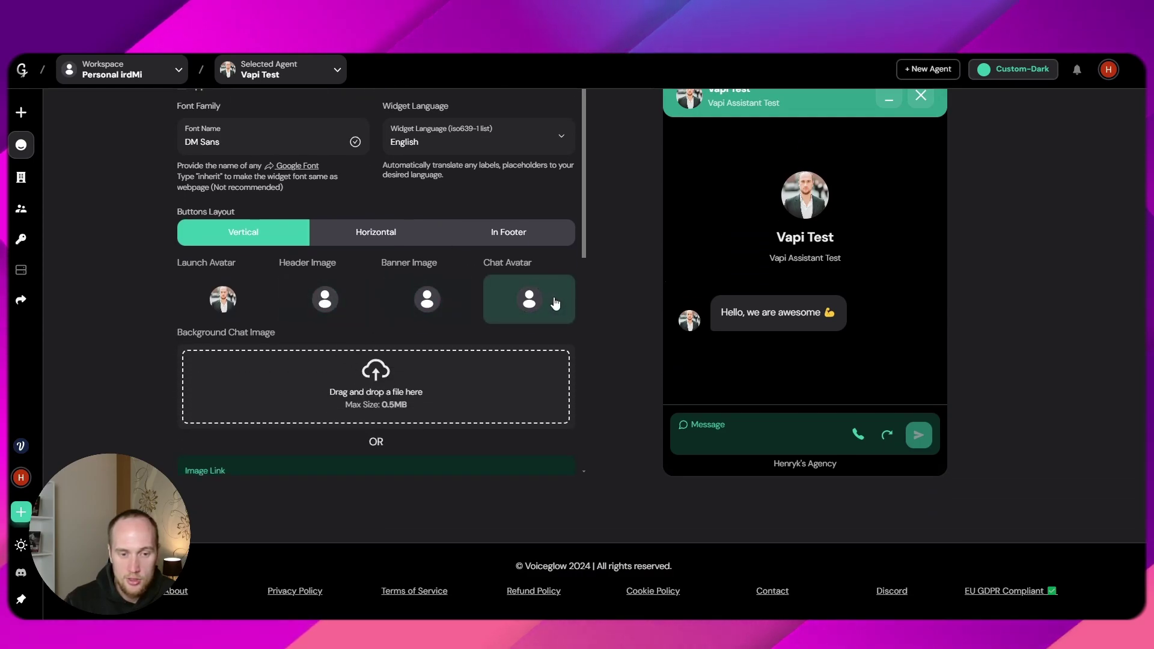
pyautogui.scroll(1, 431, 285)
pyautogui.scroll(1, 618, 291)
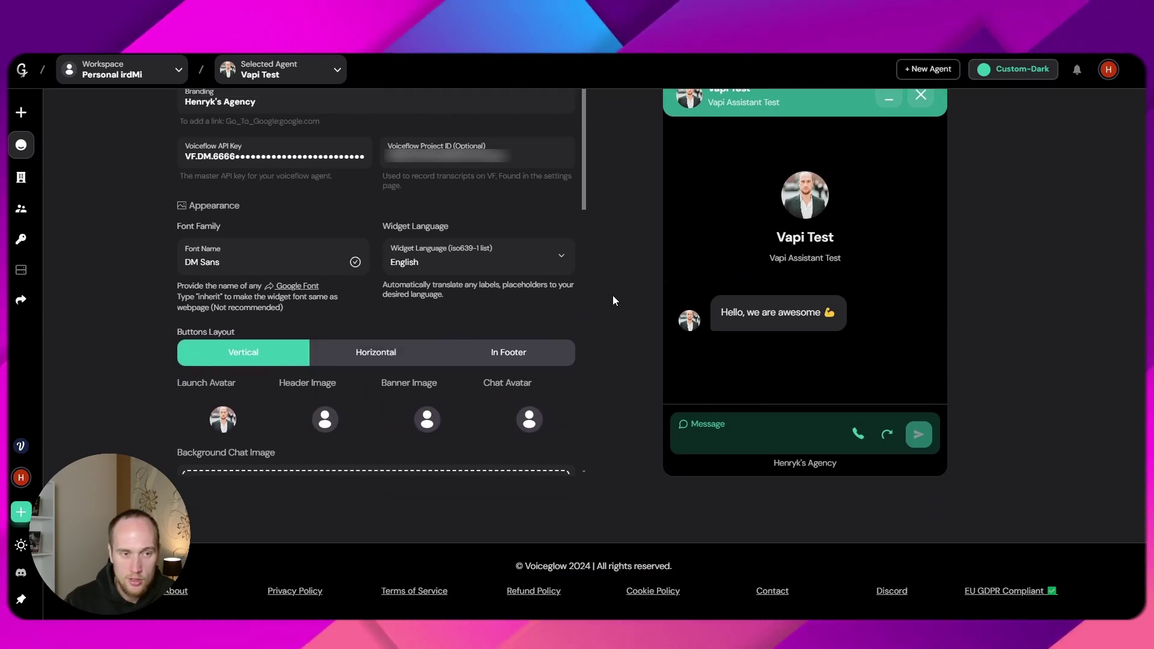
pyautogui.scroll(2, 612, 294)
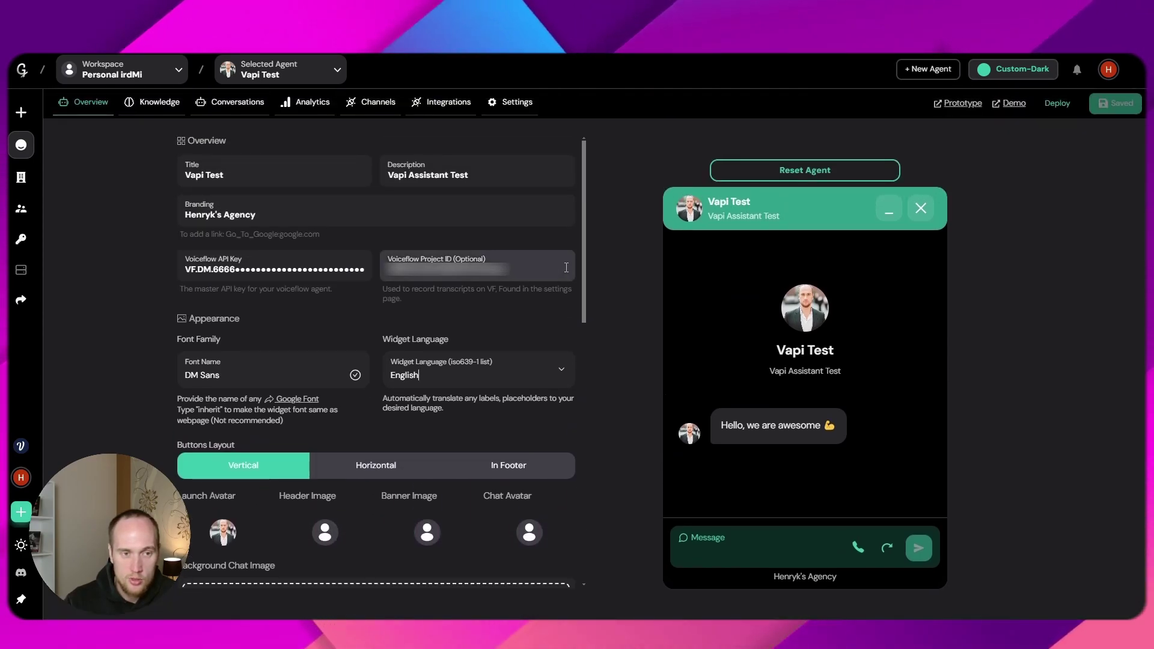
# View the agent's Knowledge Base page and open the Vapi setup of its connected Voice channel
pyautogui.click(144, 108)
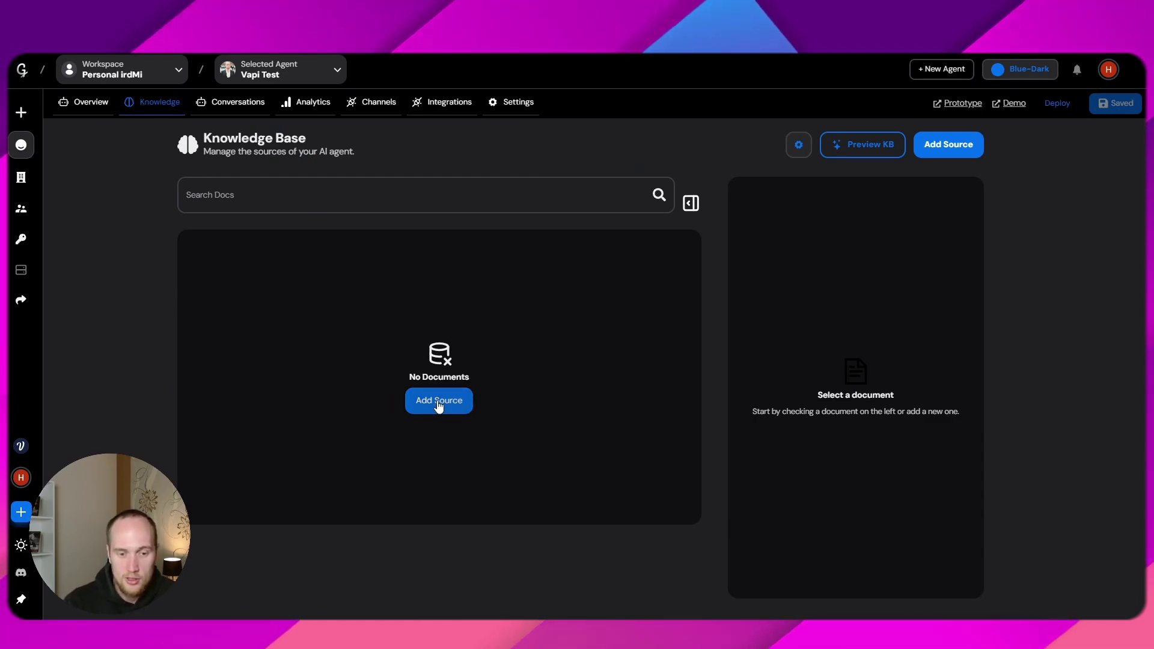
pyautogui.click(376, 104)
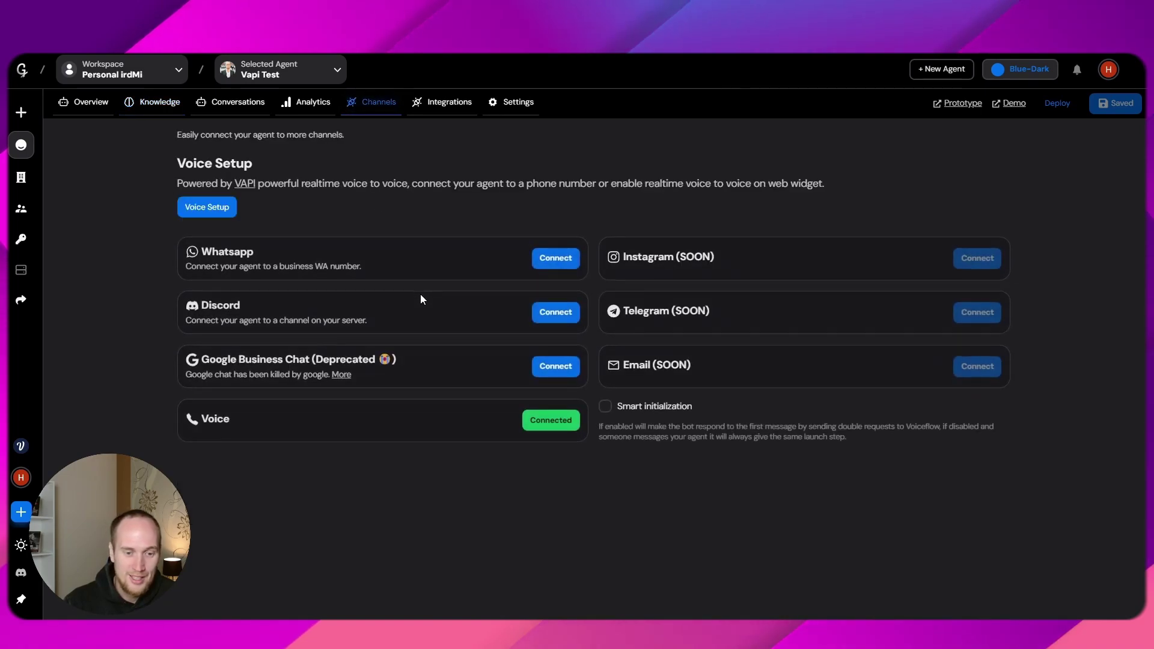
pyautogui.click(543, 426)
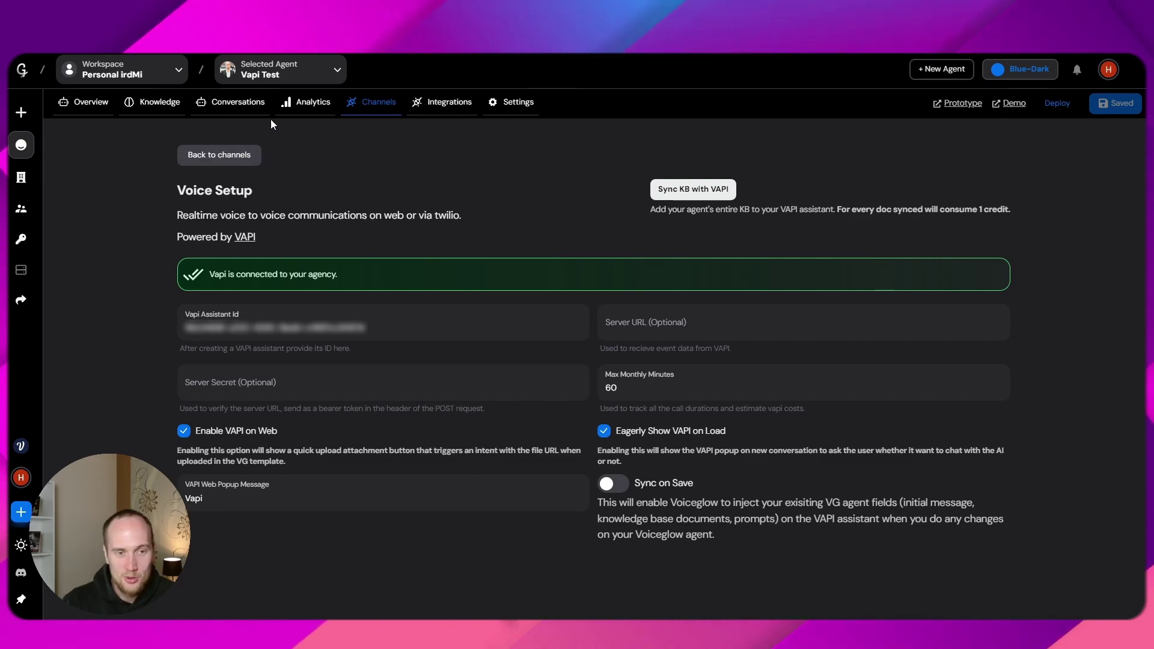
# Examine the agent's analytics for the last 24 hours, from the interaction figures through the conversation and retention charts
pyautogui.click(309, 105)
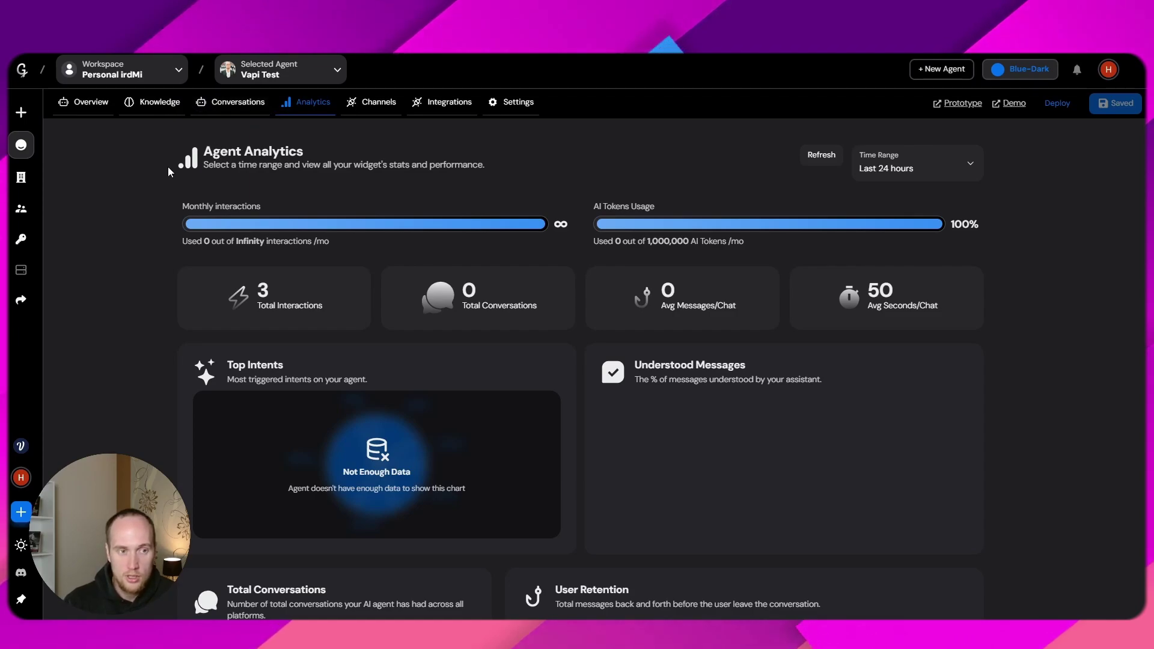
pyautogui.moveTo(21, 178)
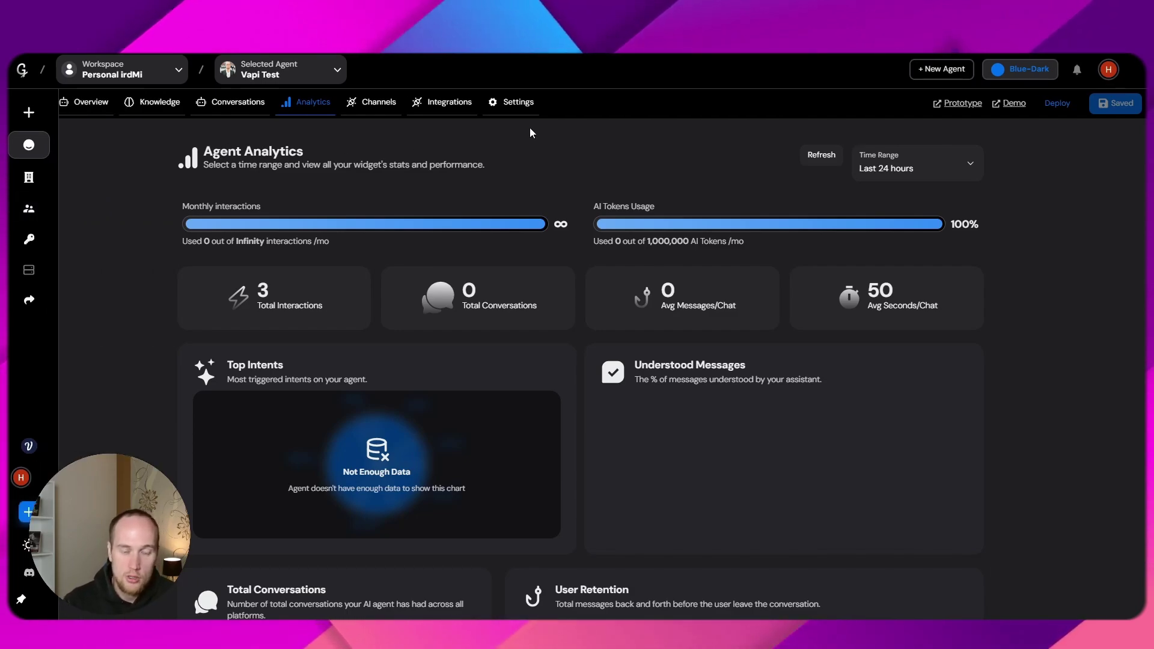
pyautogui.scroll(-5, 444, 150)
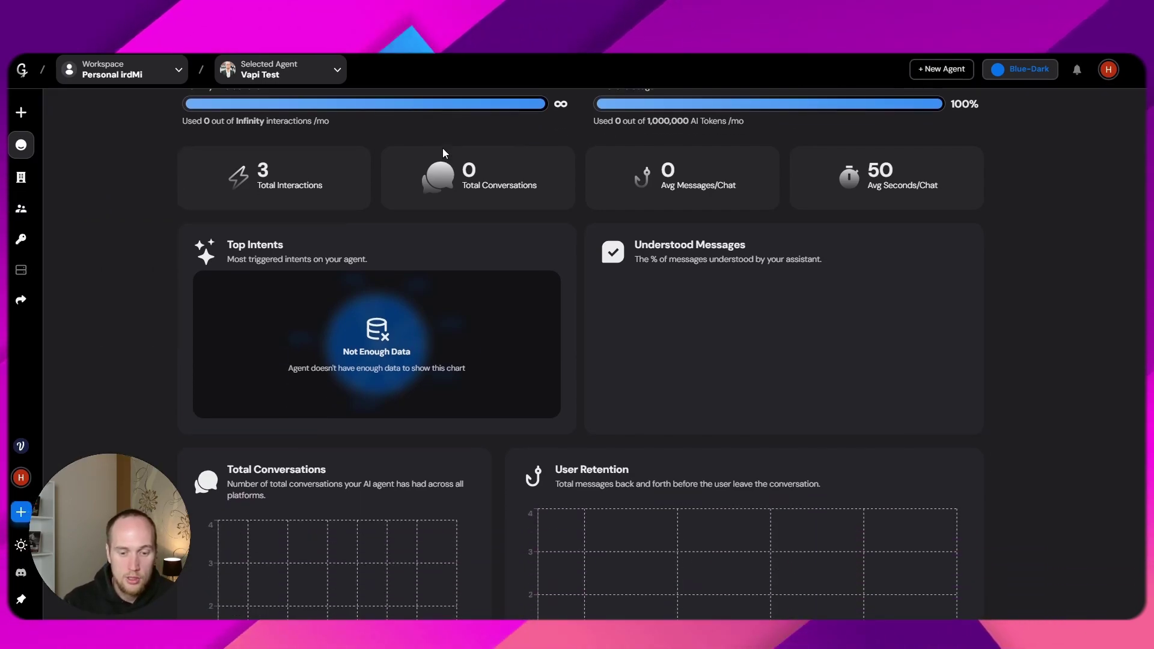
pyautogui.scroll(-3, 381, 354)
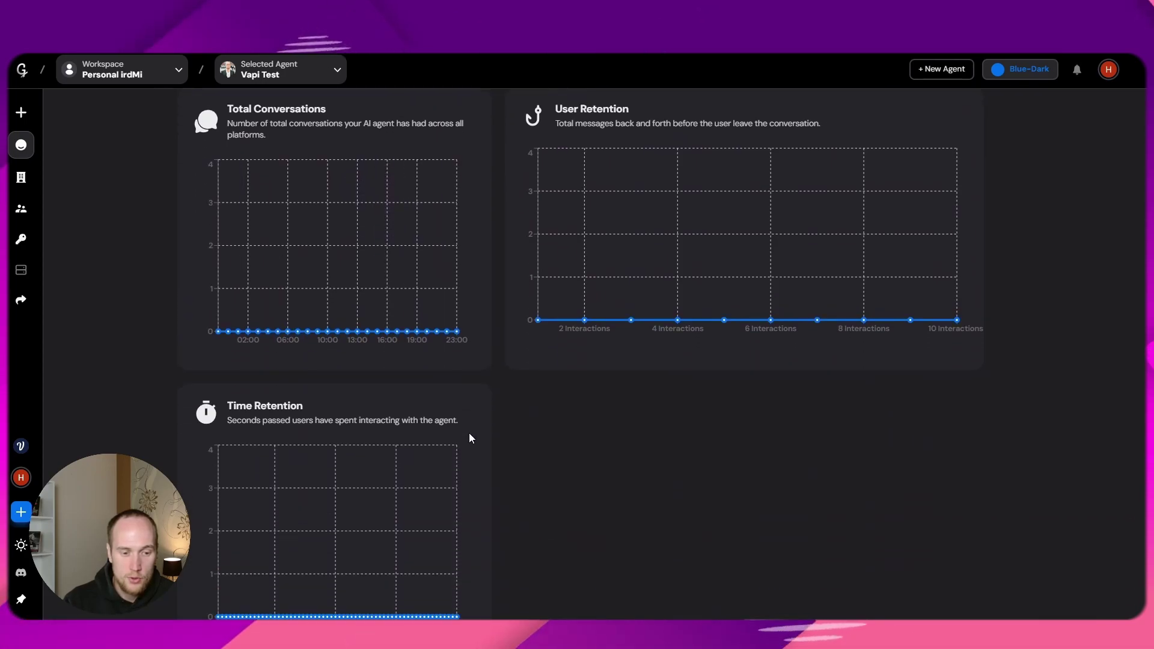
pyautogui.scroll(6, 481, 439)
pyautogui.scroll(3, 489, 447)
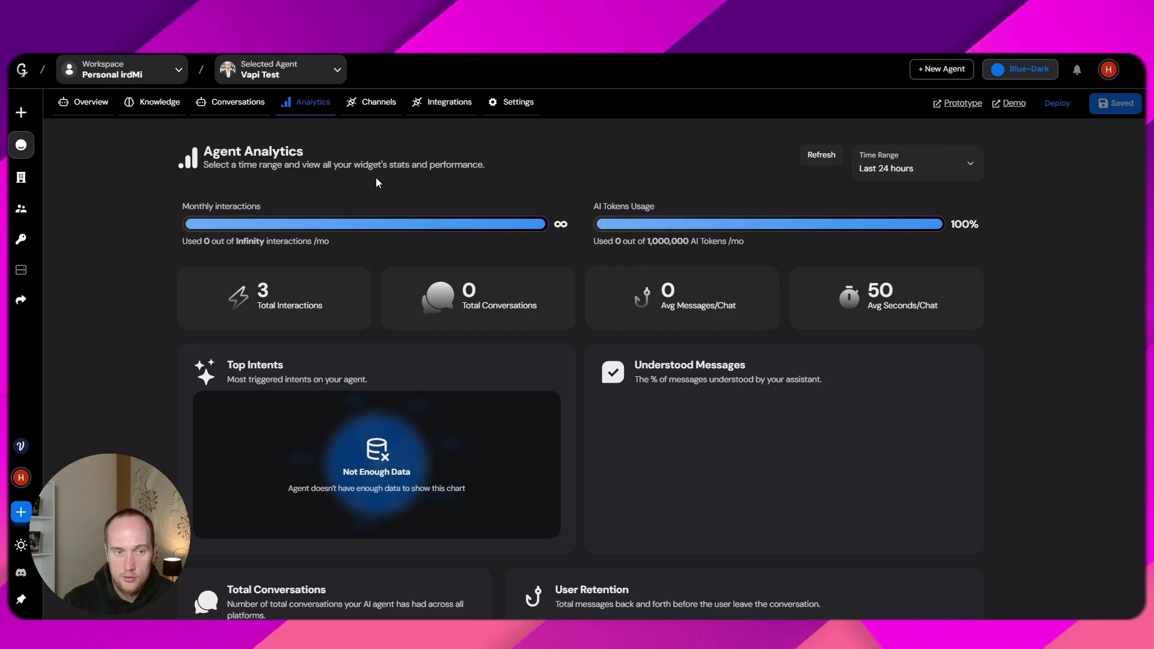
# Open the agent's list of channels and look at the Whatsapp and Discord connection options
pyautogui.click(375, 105)
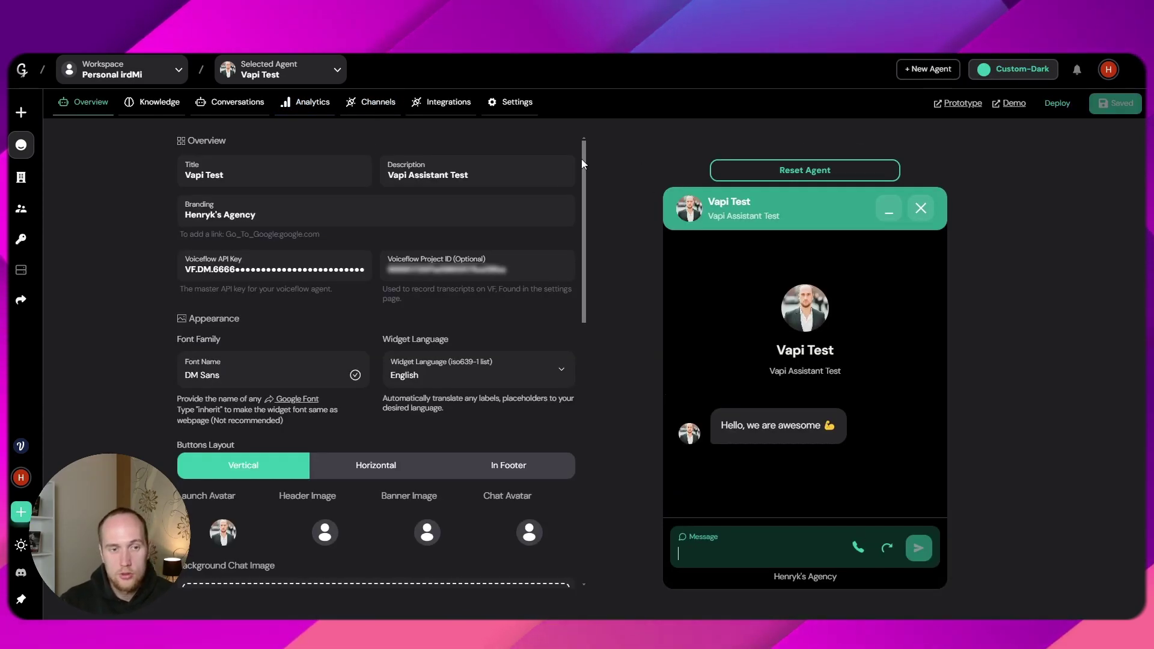
pyautogui.click(359, 106)
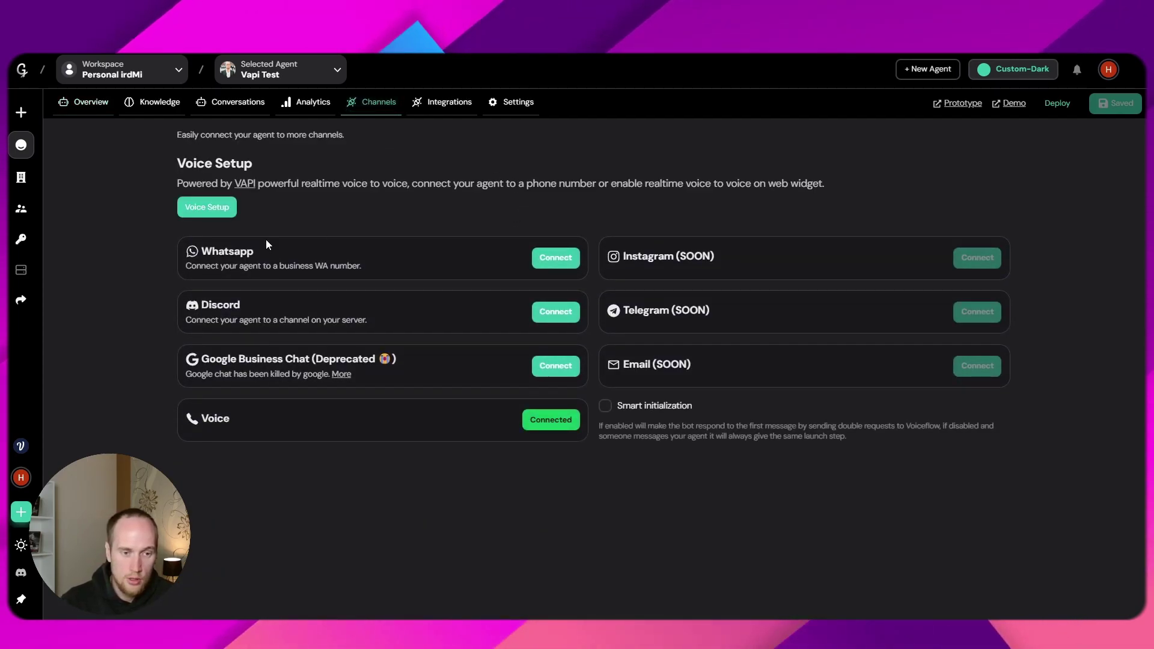
pyautogui.moveTo(211, 251); pyautogui.dragTo(249, 251)
pyautogui.click(283, 250)
pyautogui.moveTo(202, 305); pyautogui.dragTo(244, 304)
pyautogui.click(264, 304)
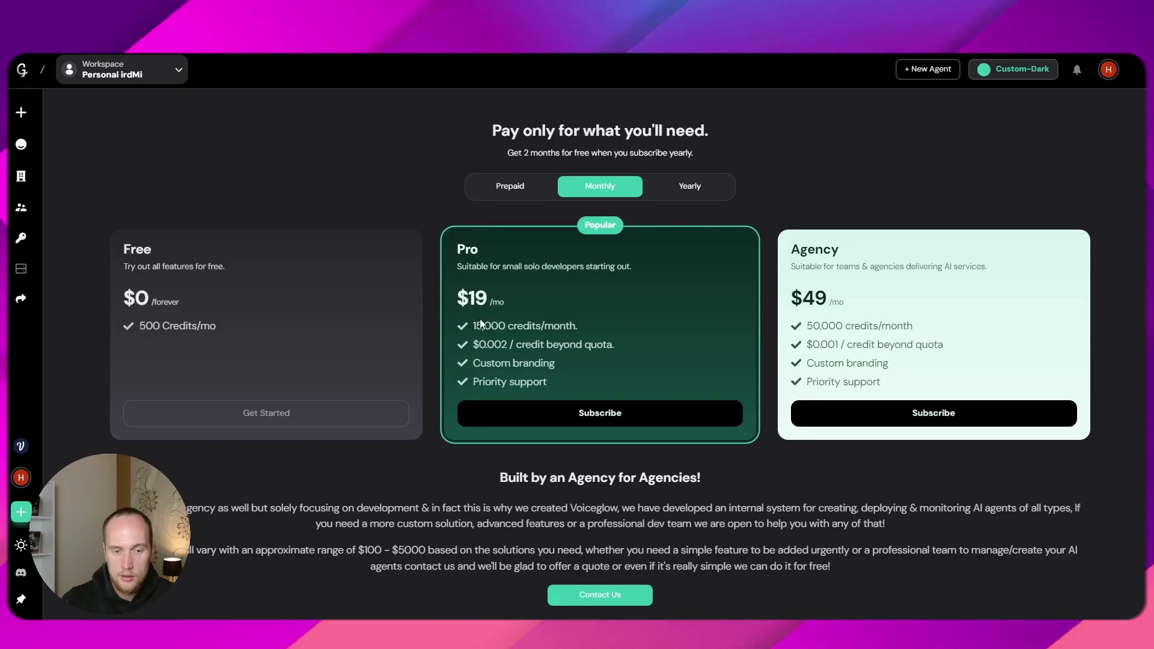
# Review the monthly Free, Pro and Agency pricing plans and return to the Vapi Test agent's overview
pyautogui.scroll(-10, 480, 319)
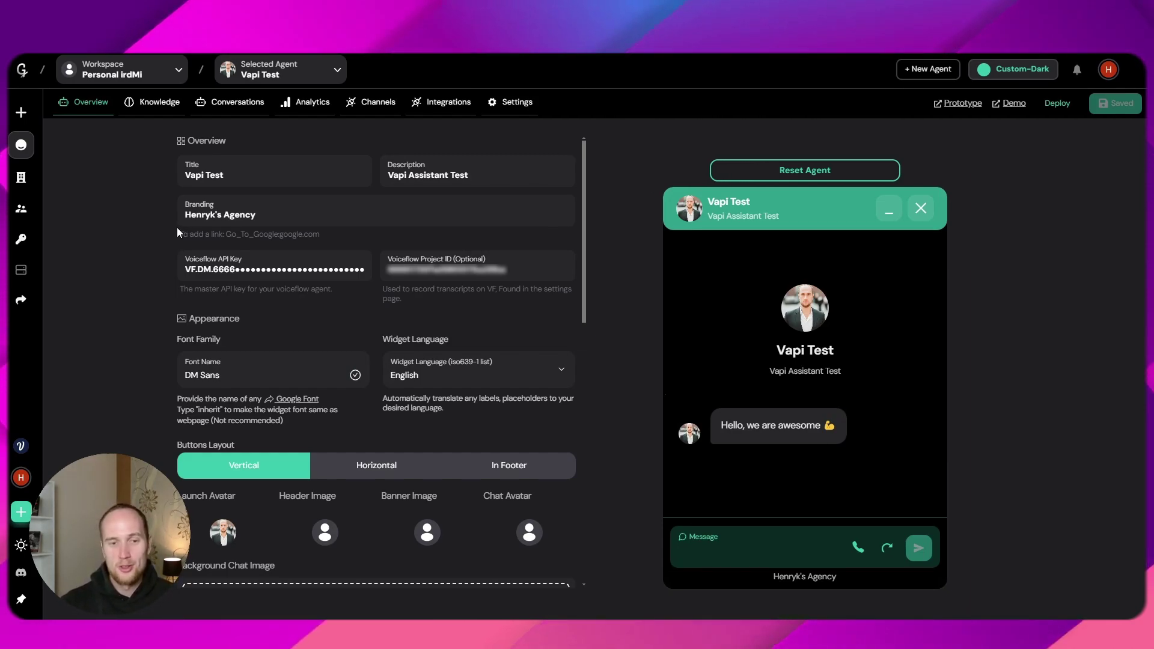
pyautogui.moveTo(73, 240)
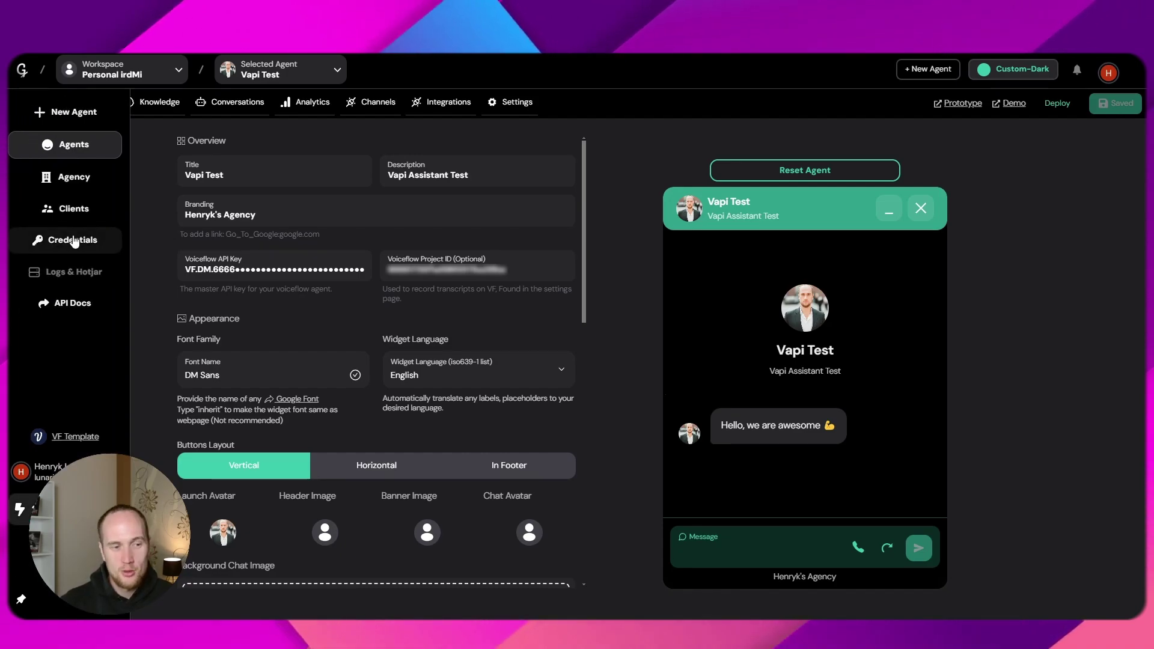